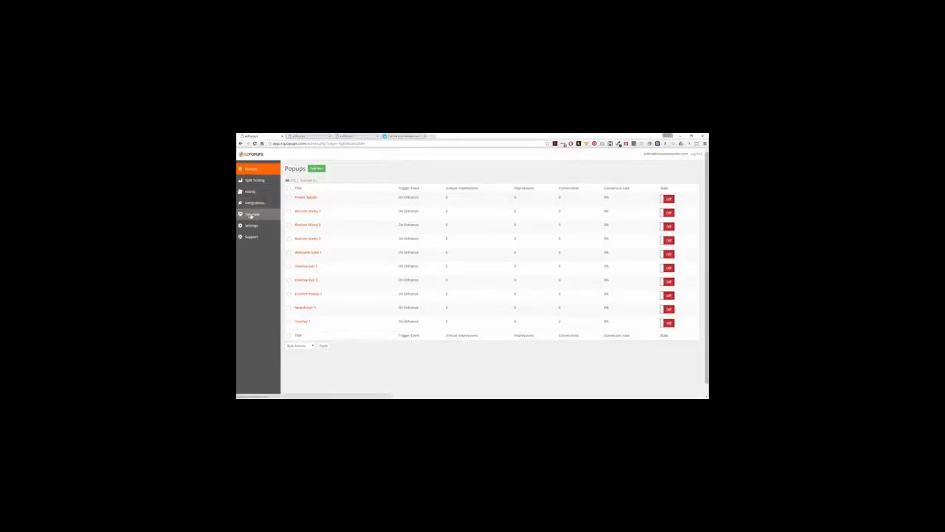
Open a blank New Popup editor with Add New on the Popups list.
click(316, 168)
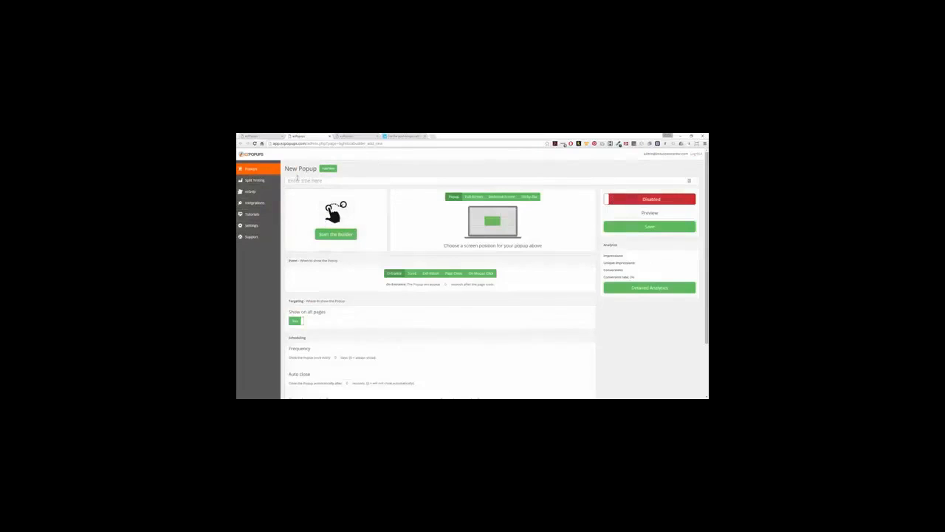
Title the popup 'Demo 2', try several laptop-grid positions, then set it to Full Screen.
text(Demo 2)
click(480, 213)
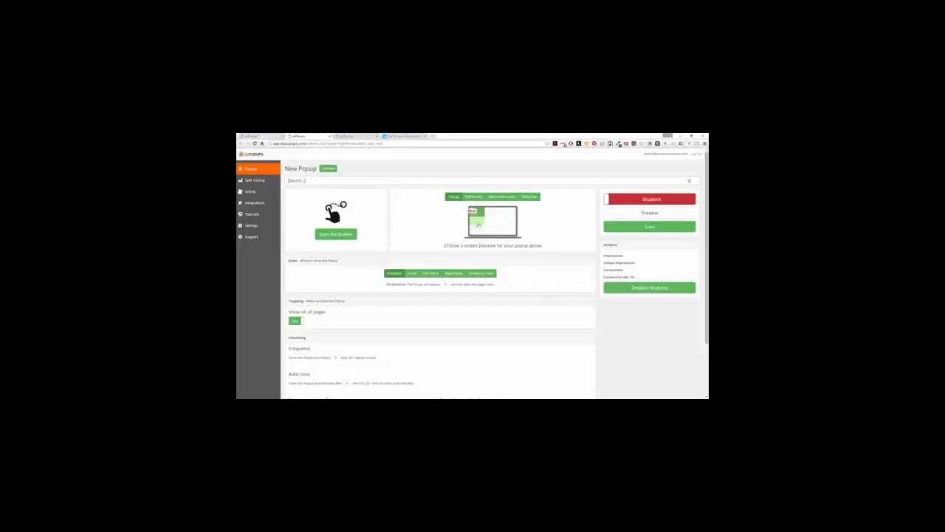
click(479, 222)
click(478, 231)
click(493, 231)
click(508, 231)
click(508, 221)
click(509, 212)
click(473, 197)
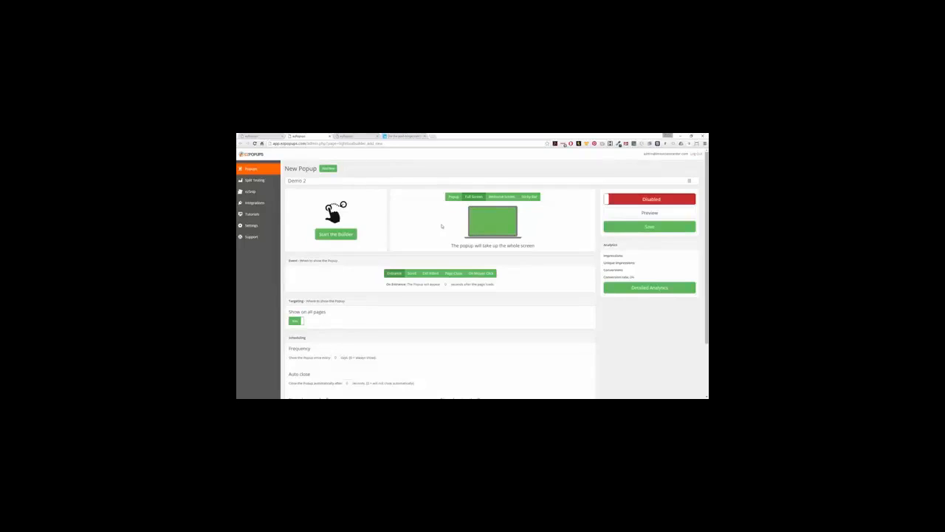
Try the Welcome Screen and Sticky Bar types, then return to the centred Popup type.
click(502, 196)
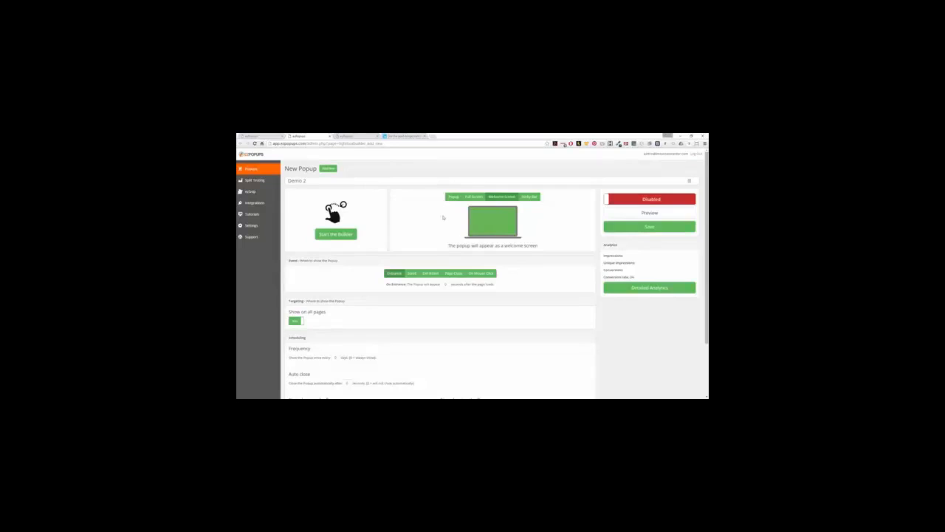
click(530, 197)
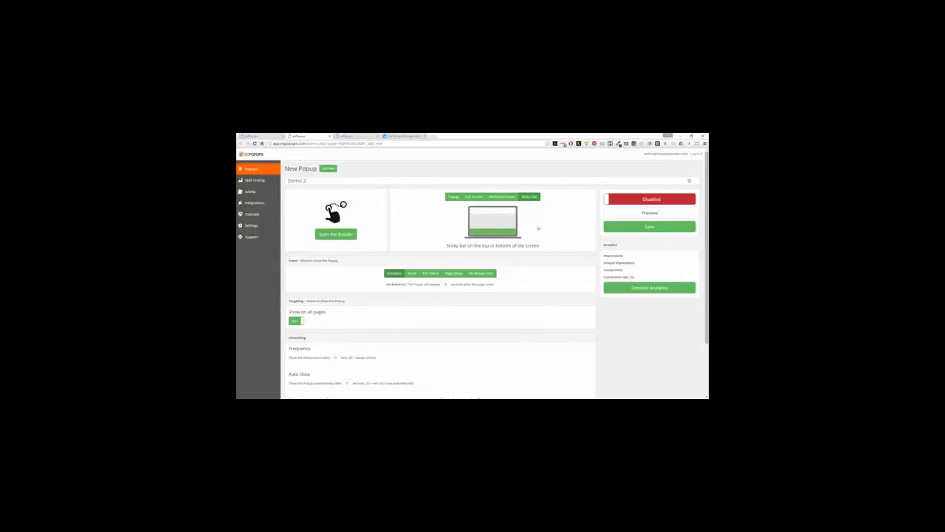
click(454, 197)
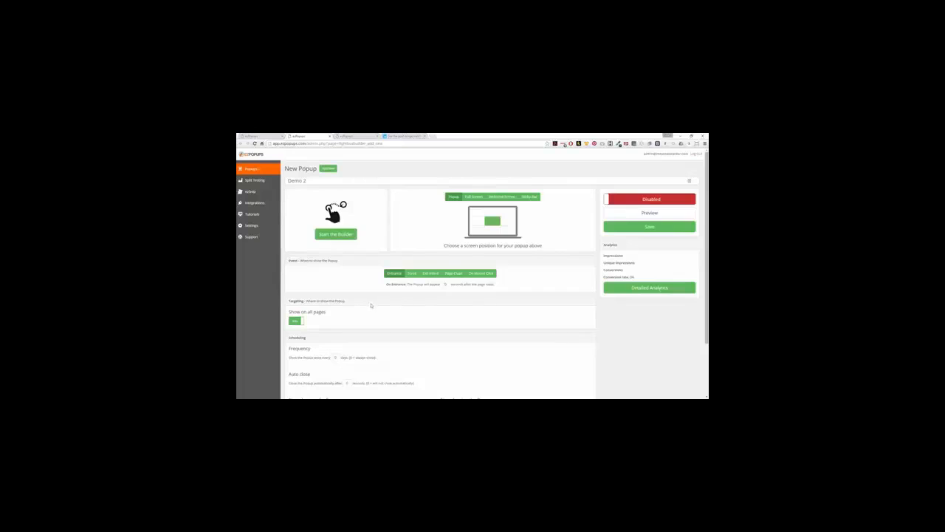
Set Show on all pages to No and choose Only show on the following URLs.
scroll(370, 305, down, 2)
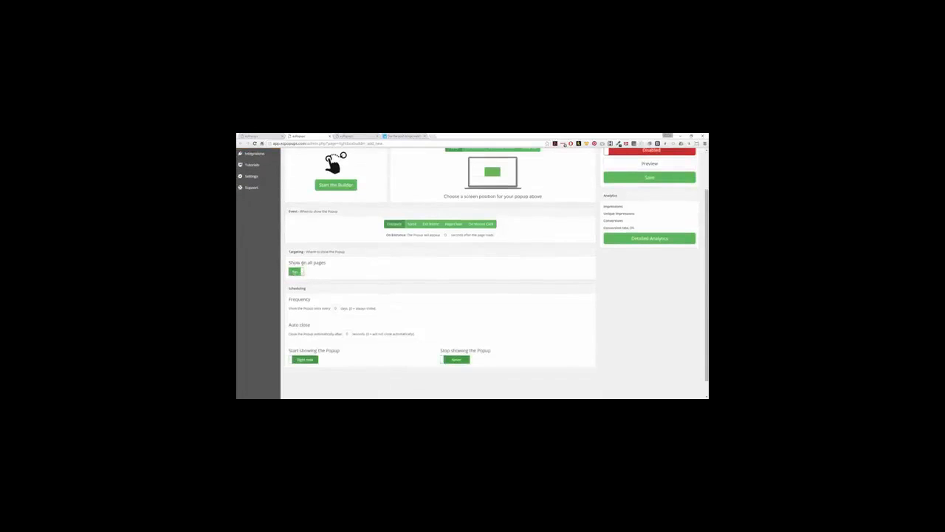
click(296, 272)
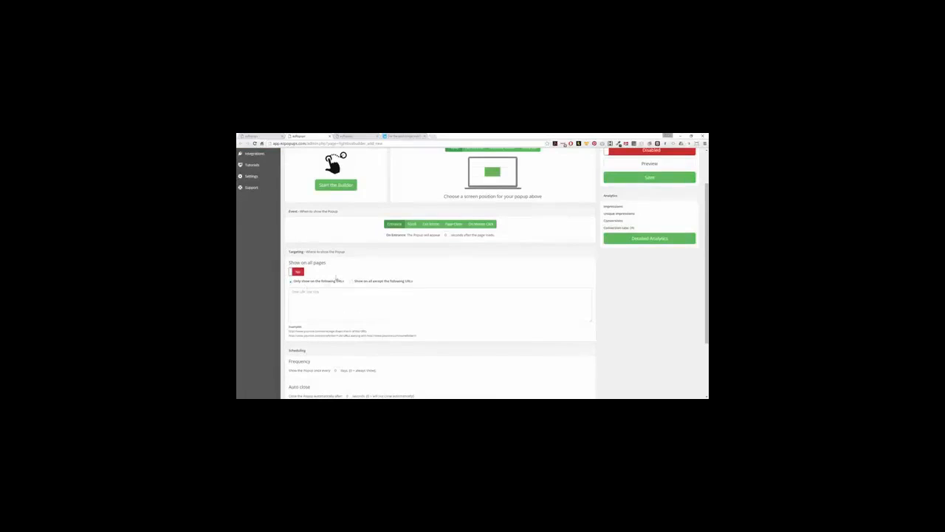
click(315, 294)
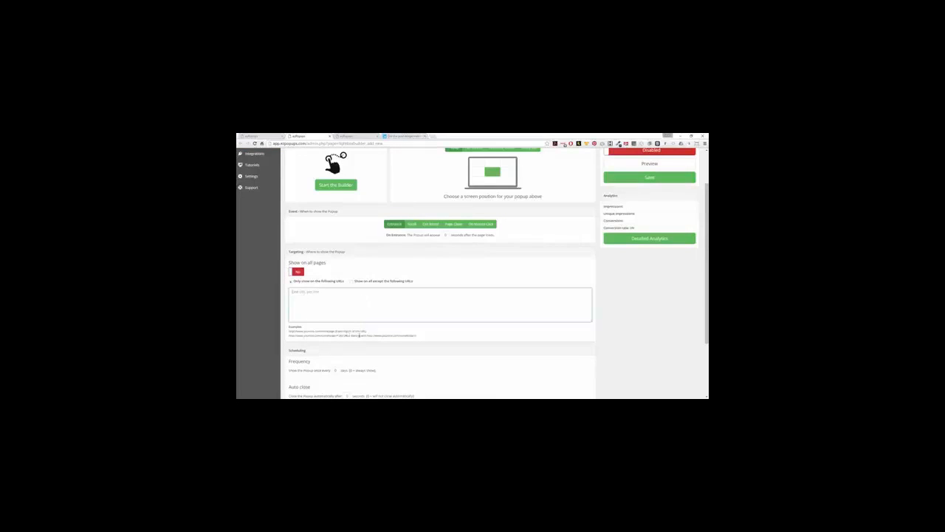
click(350, 281)
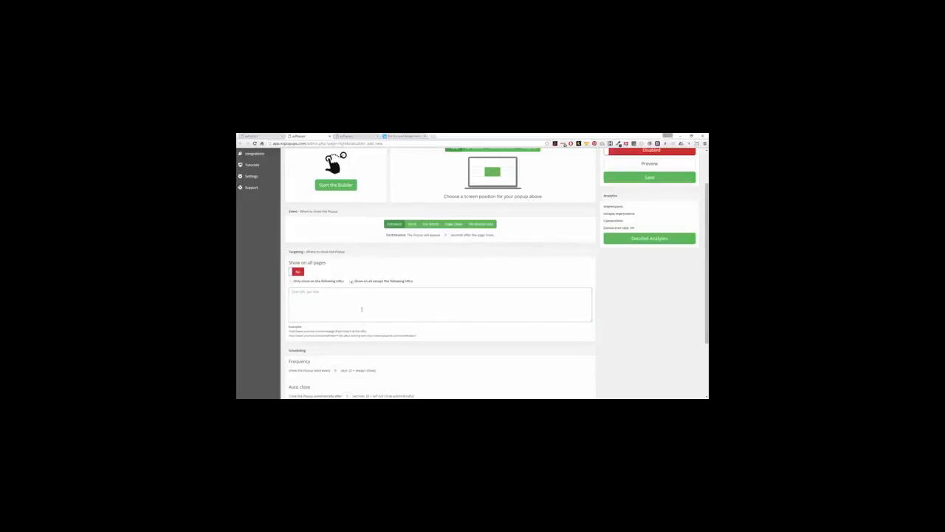
click(292, 281)
scroll(362, 284, down, 3)
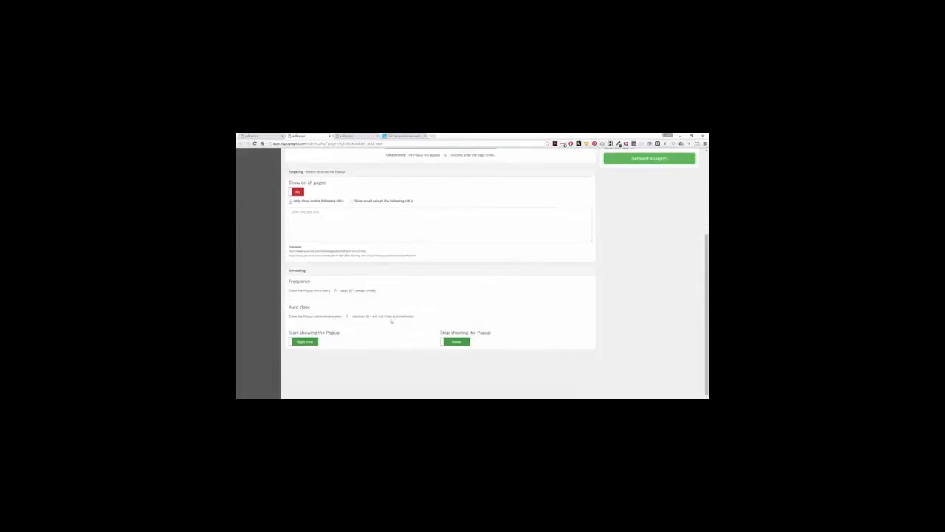
scroll(391, 321, up, 5)
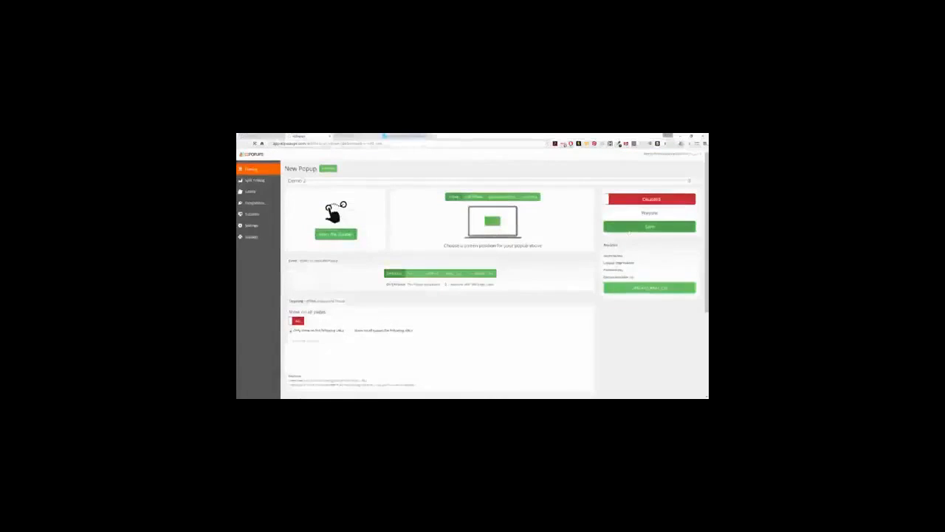
Save Demo 2, launch the Builder, and browse the Templates gallery.
click(629, 230)
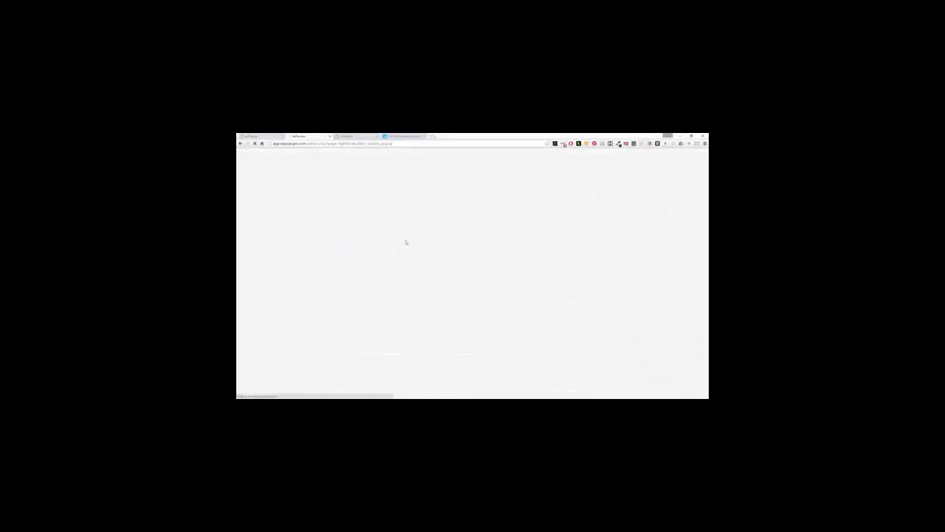
click(335, 245)
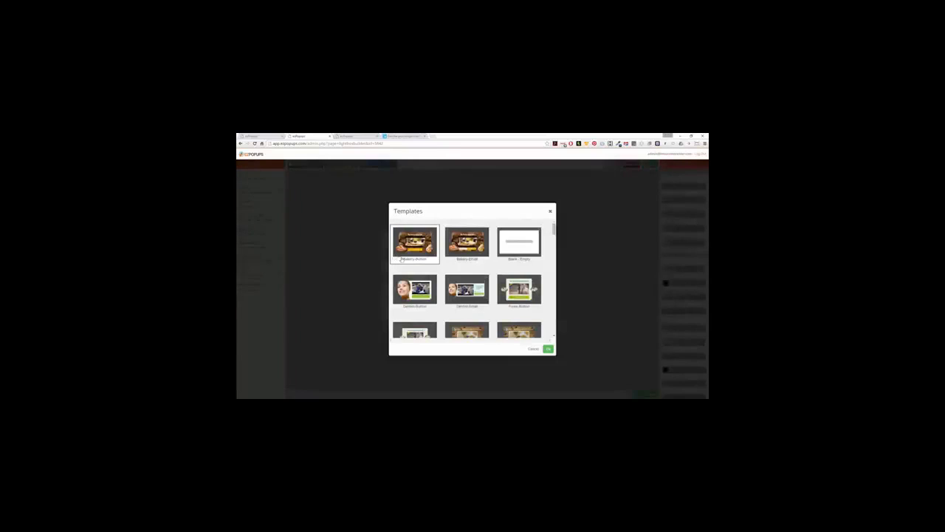
scroll(467, 283, down, 5)
scroll(466, 284, down, 5)
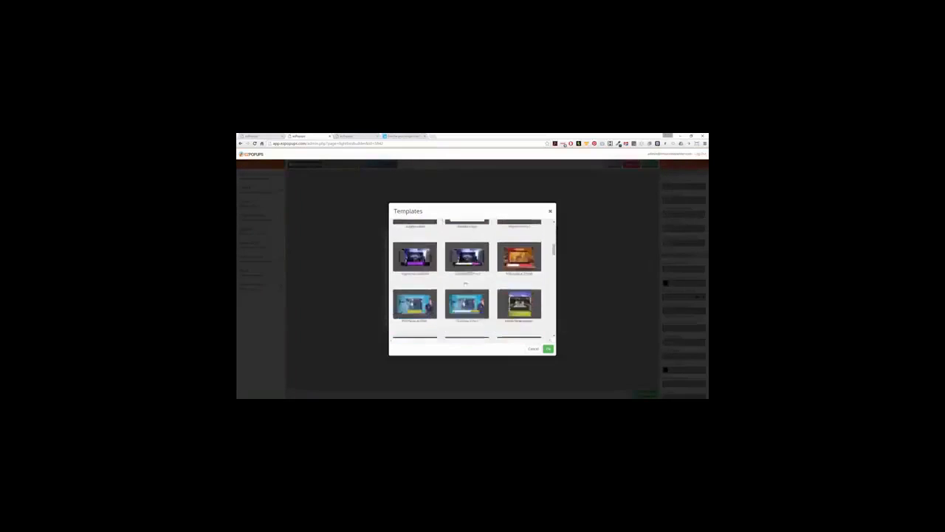
scroll(465, 282, down, 10)
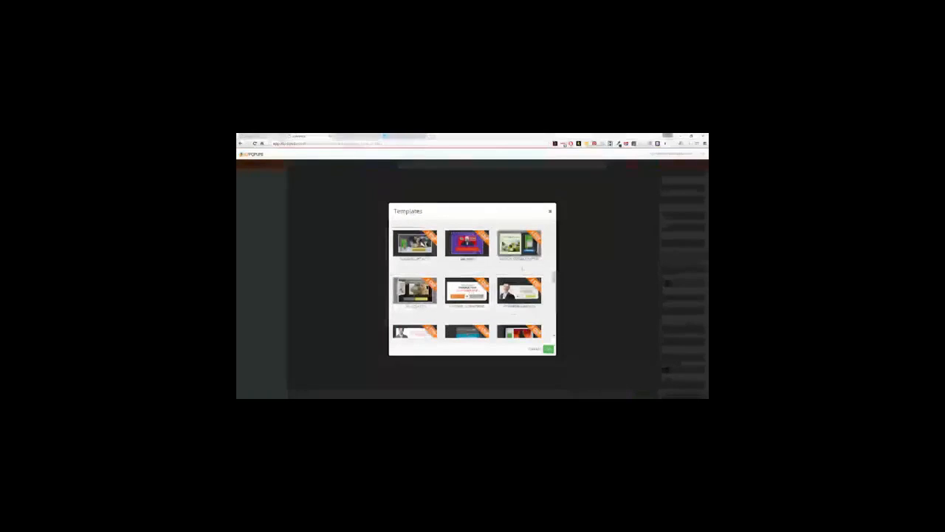
scroll(520, 292, down, 2)
scroll(521, 292, down, 2)
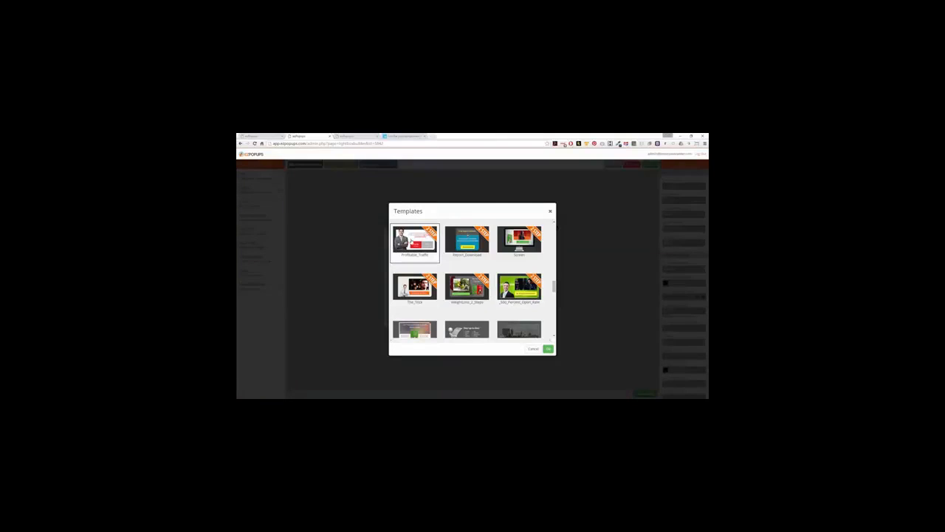
Load the traffic template, delete its second step, and duplicate step 1 as a new step.
click(548, 348)
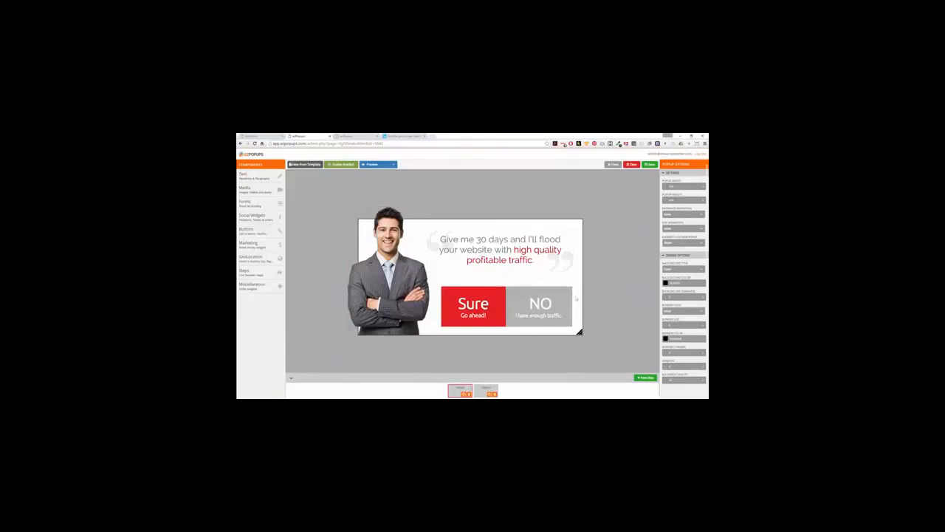
click(484, 392)
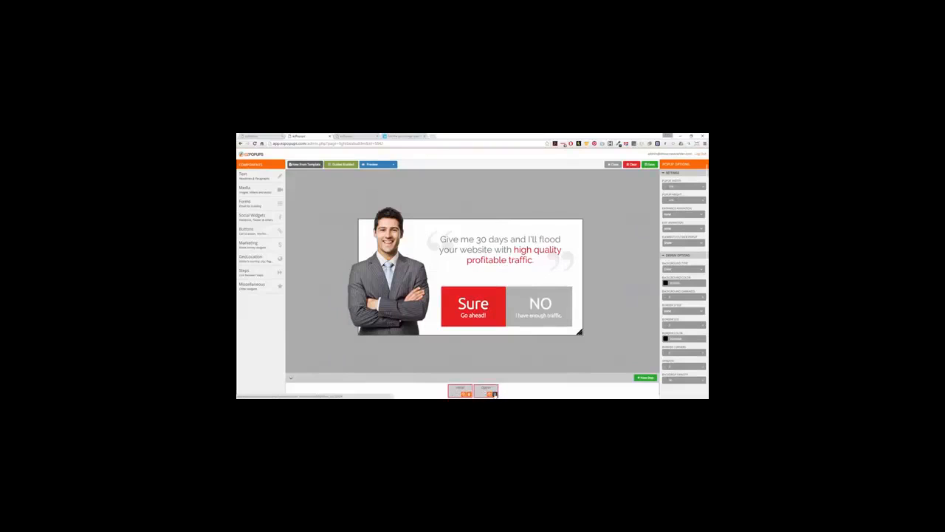
click(494, 394)
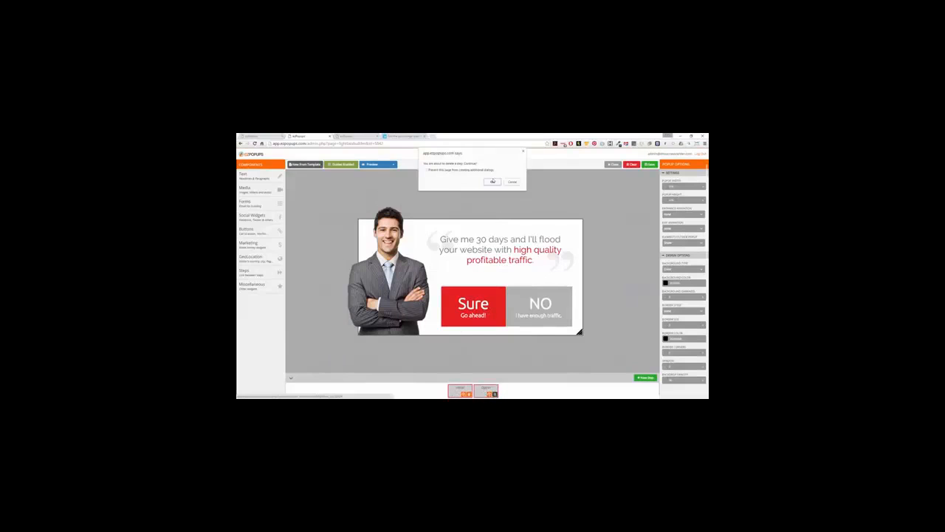
click(492, 181)
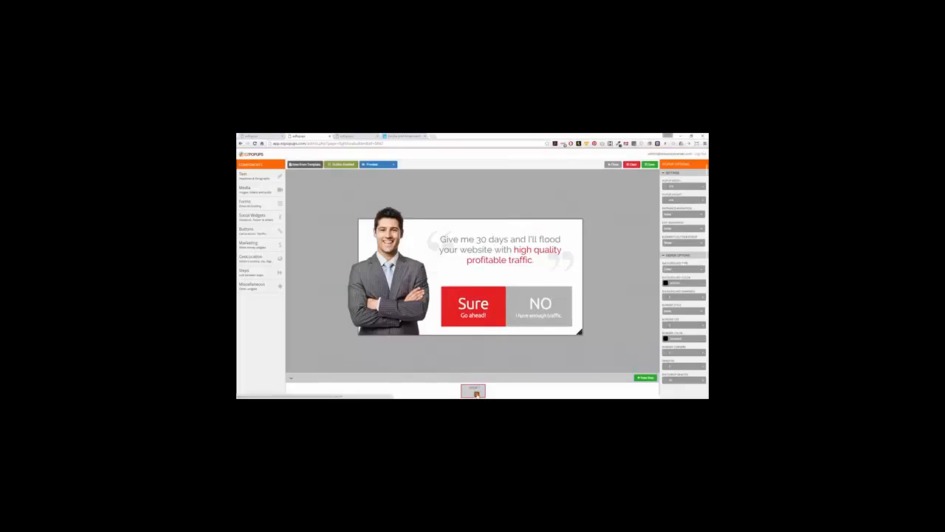
click(475, 393)
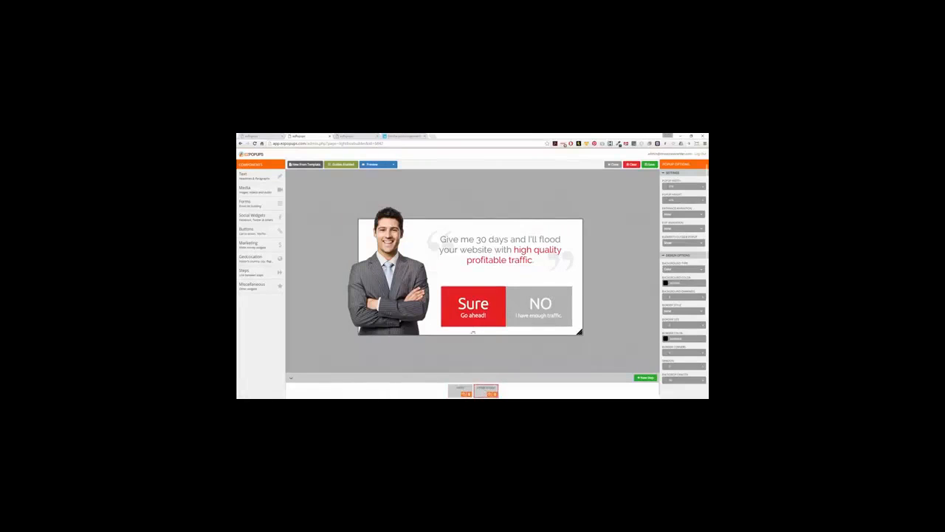
Delete the Sure and NO buttons from the duplicated second step.
click(486, 295)
right_click(483, 304)
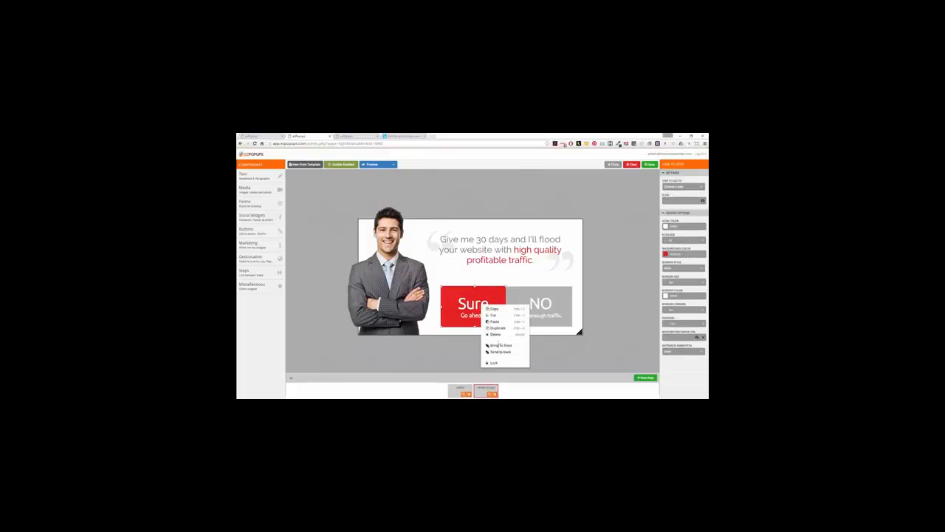
click(509, 332)
click(492, 186)
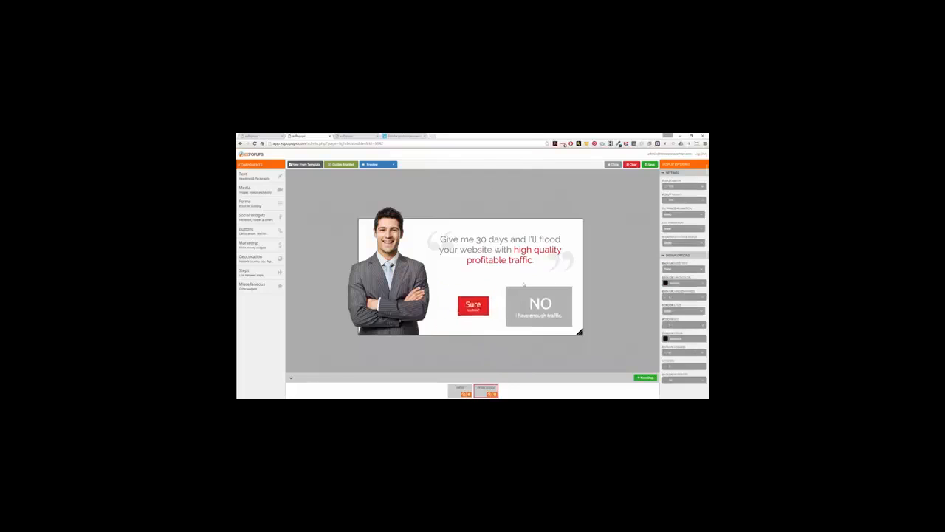
right_click(527, 296)
click(539, 325)
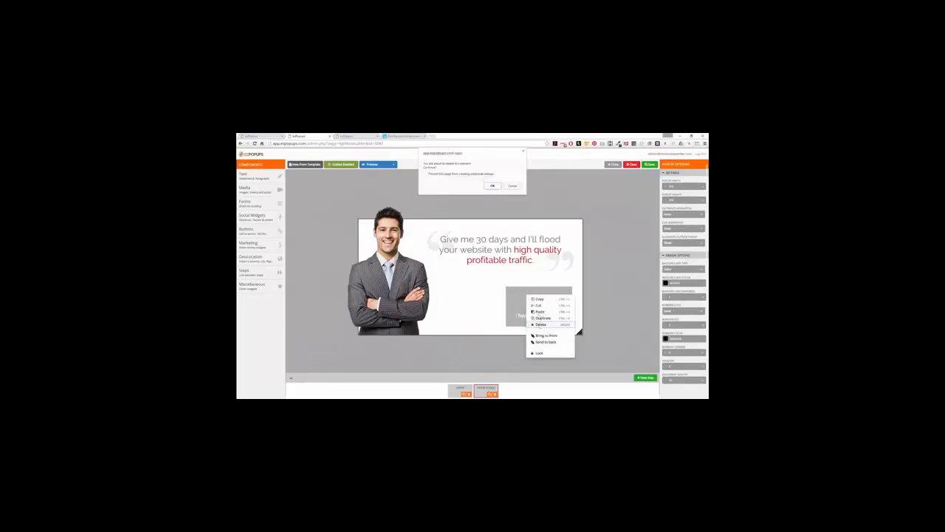
click(492, 186)
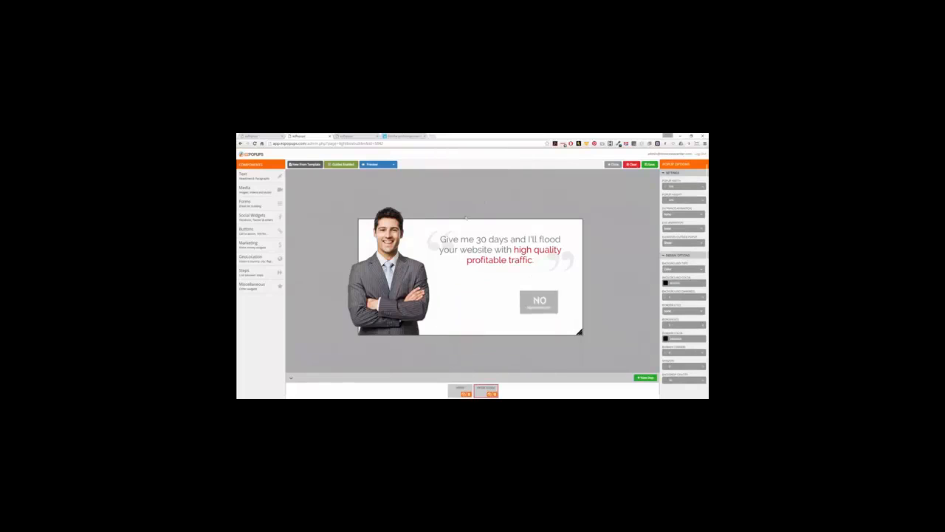
click(255, 188)
click(255, 179)
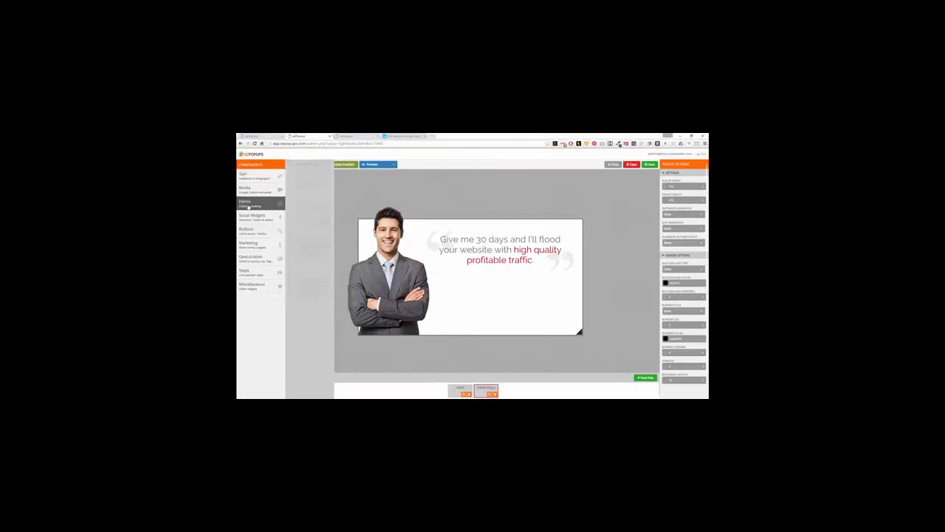
click(249, 206)
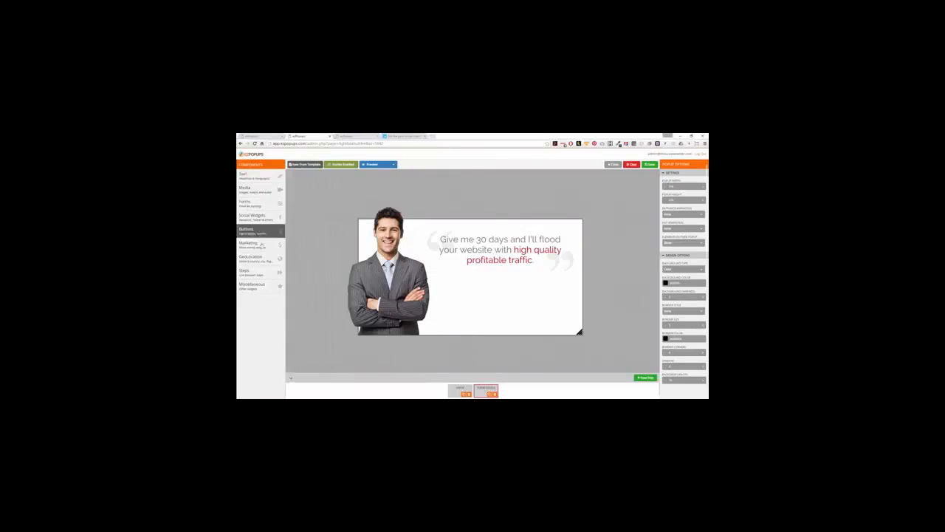
Drop a name-and-email opt-in form under the headline, narrow it and nudge it up.
click(274, 205)
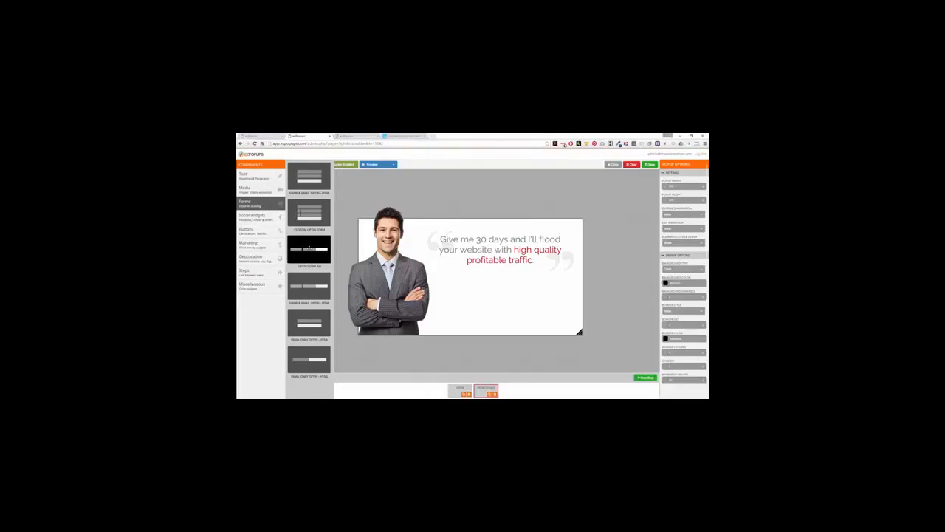
drag(309, 249, 486, 310)
drag(594, 306, 576, 305)
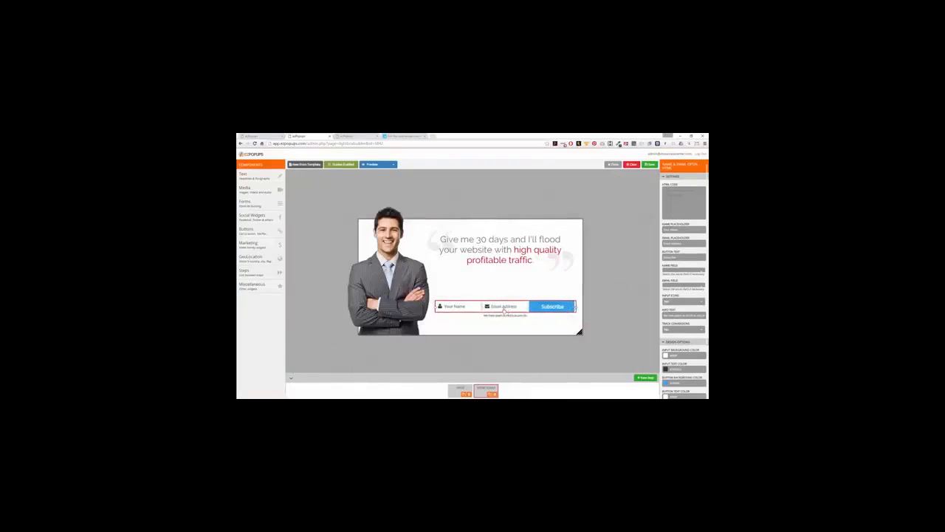
drag(505, 312, 502, 299)
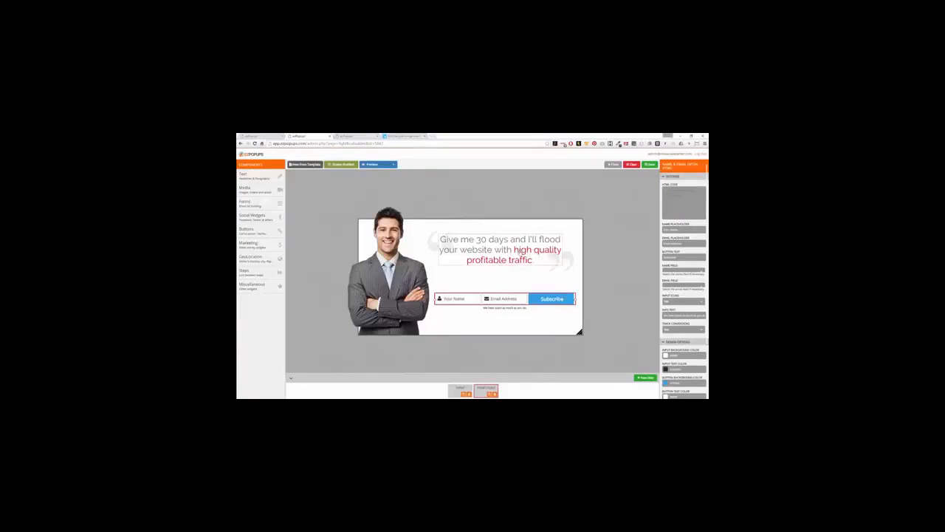
Colour the headline words 'high quality profitable traffic' dark navy blue with a custom colour.
click(521, 252)
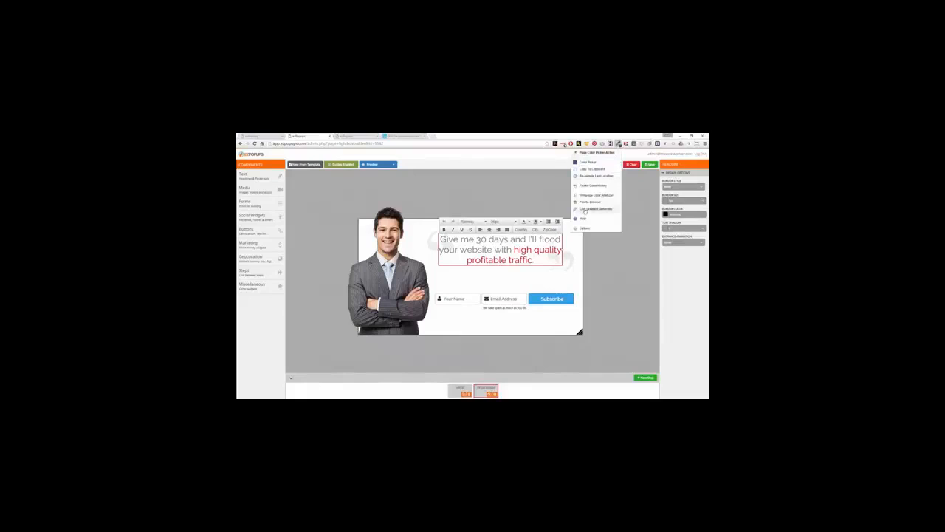
click(587, 161)
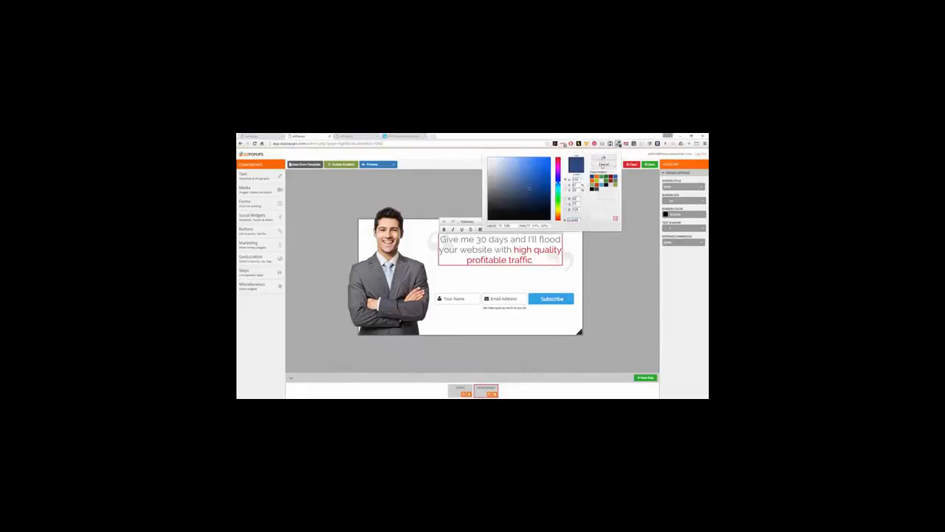
click(603, 164)
click(516, 251)
drag(515, 249, 539, 261)
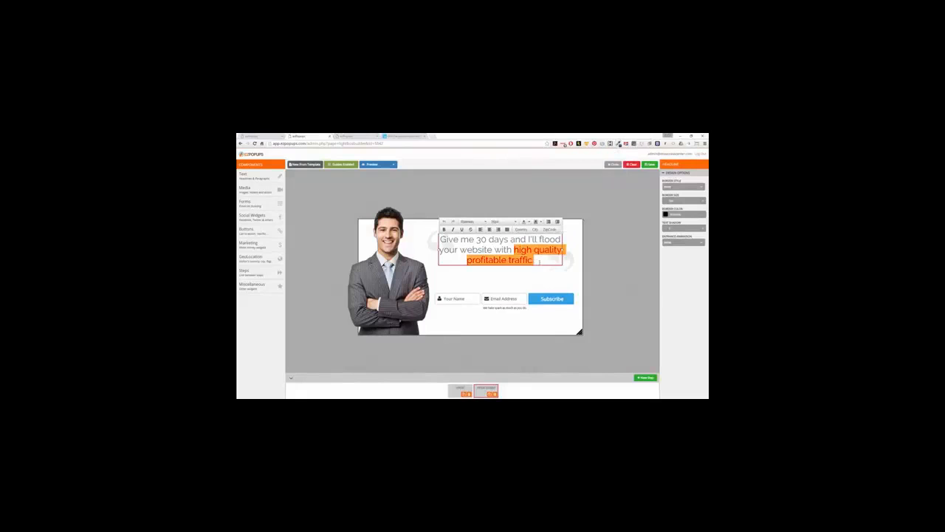
click(526, 223)
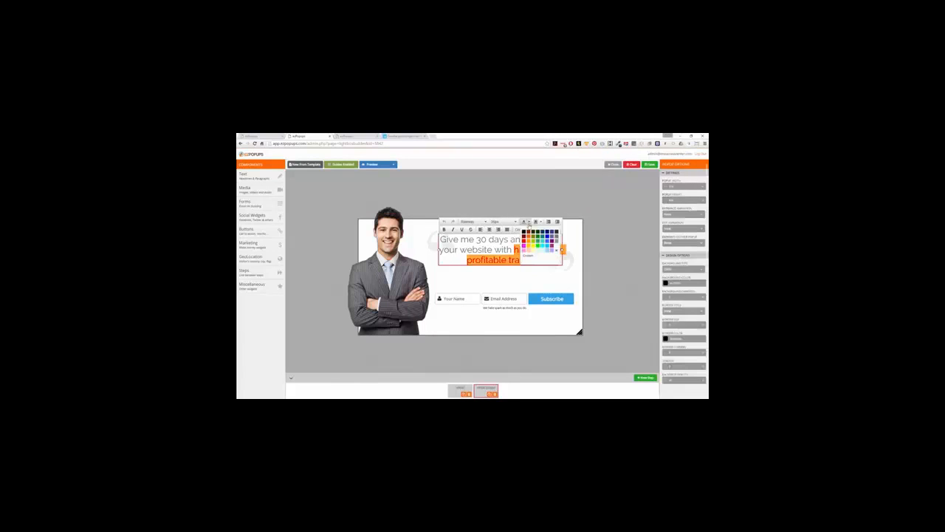
click(528, 255)
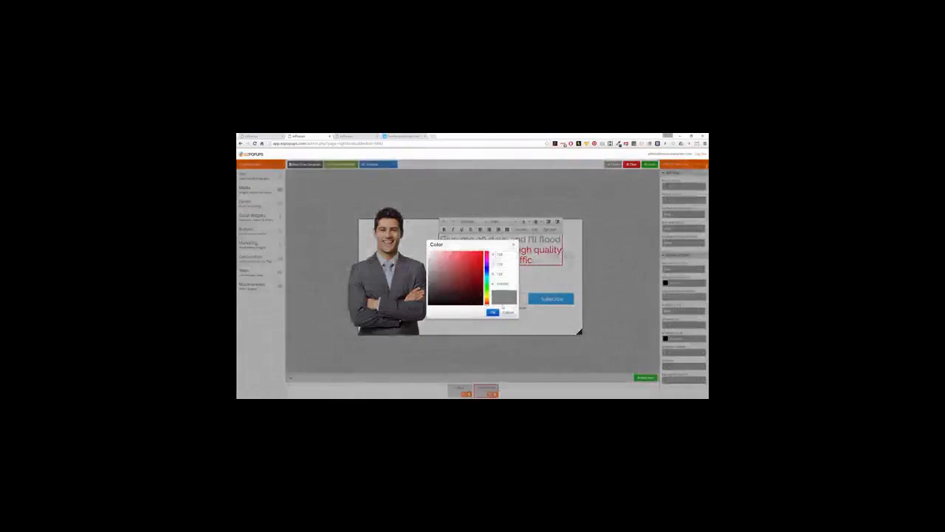
click(492, 313)
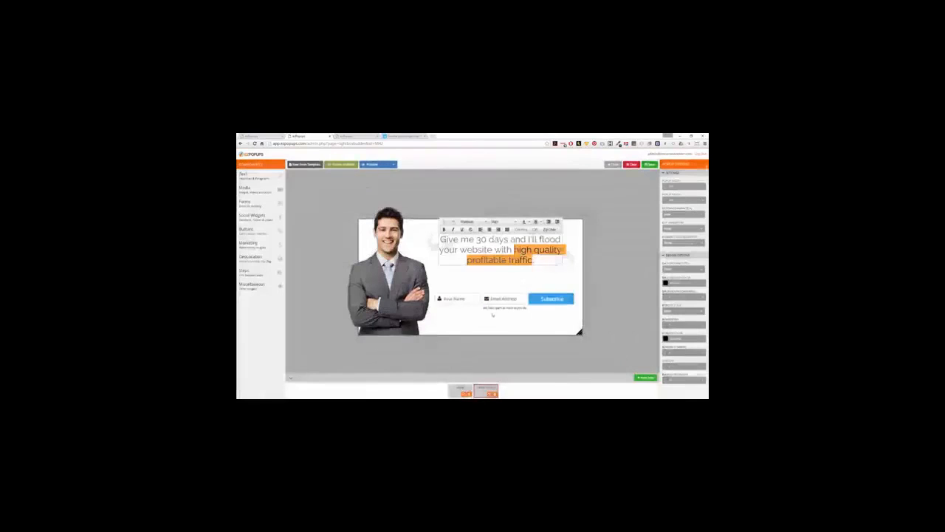
click(535, 280)
click(515, 249)
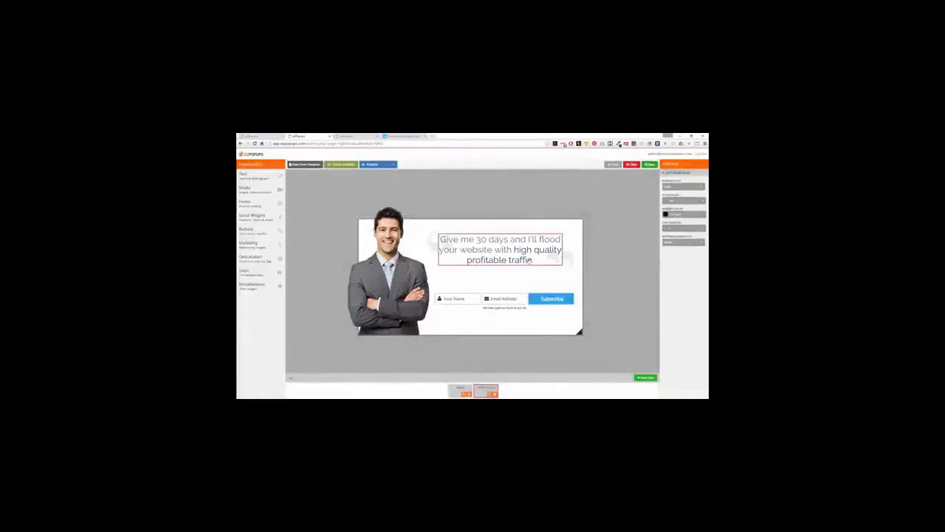
drag(515, 250, 533, 261)
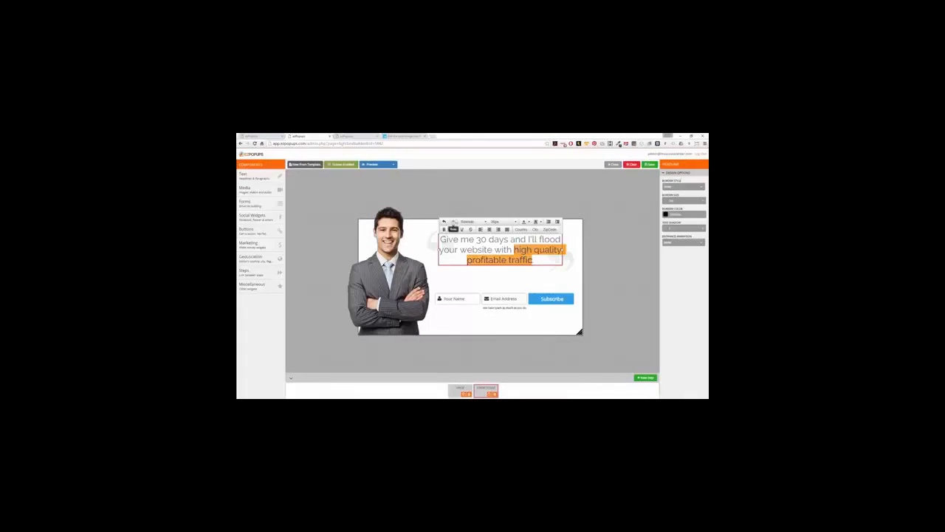
click(492, 281)
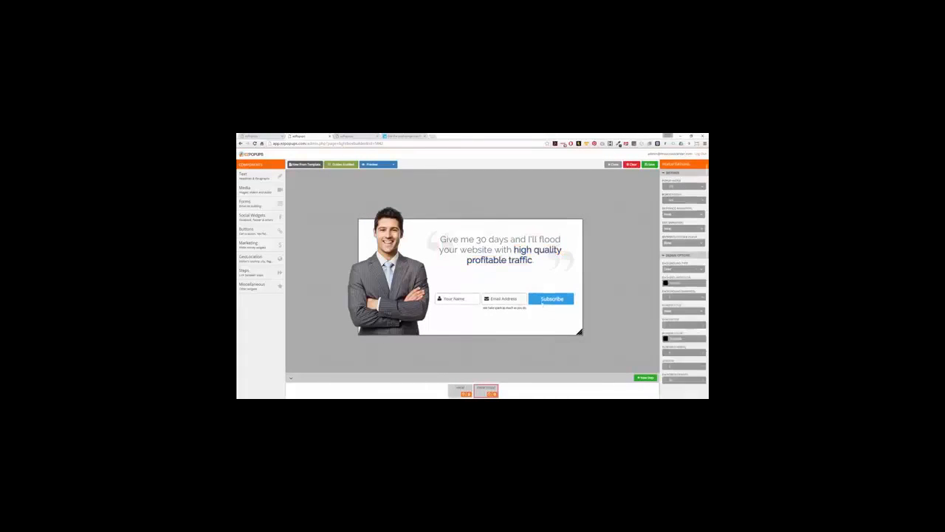
Paste the same dark navy colour as the Subscribe button's background.
click(539, 303)
click(678, 383)
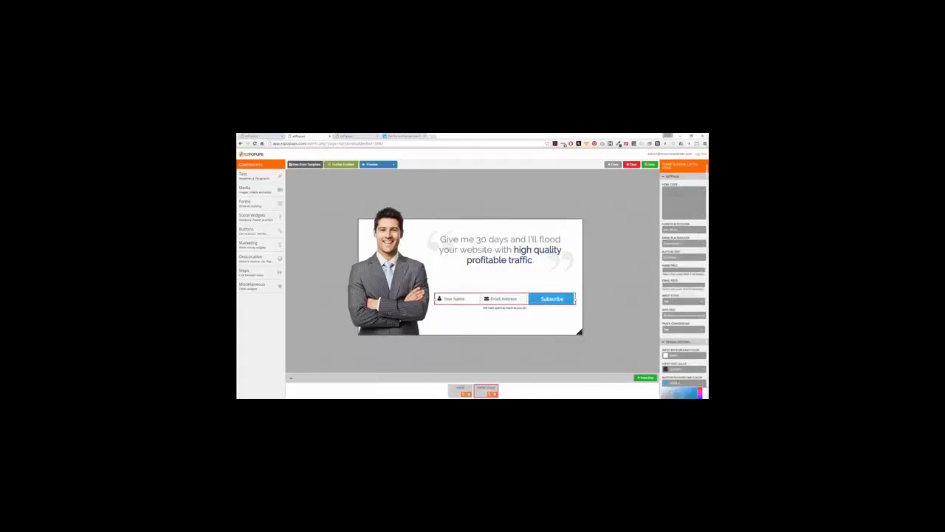
key(ctrl+v)
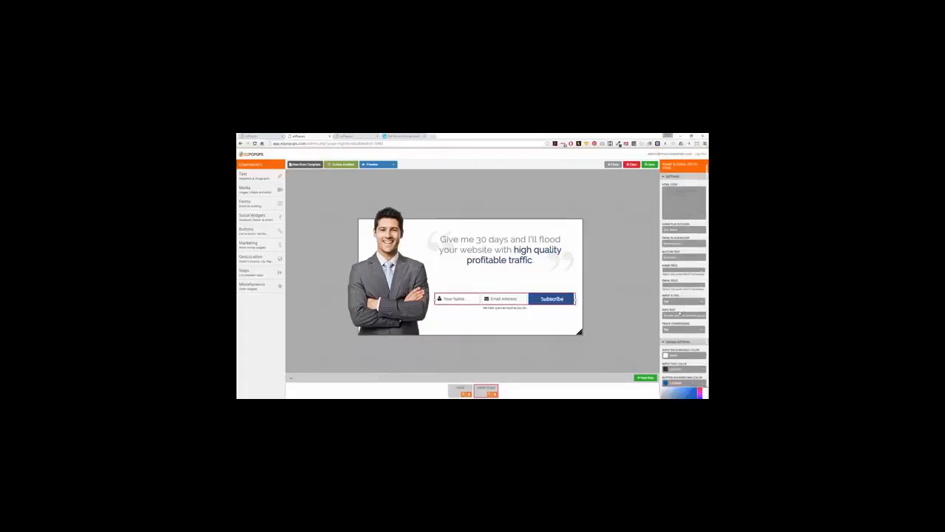
Change the form's Button Text from Subscribe to 'Get Access Now'.
click(671, 257)
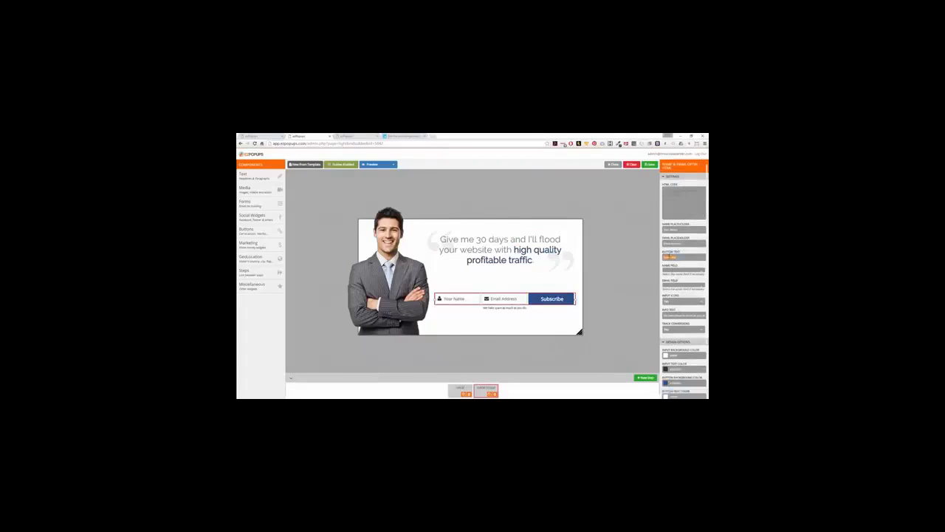
text(Get ACcess Now)
Add a Headline reading 'Enter your name and email now to download' to the second step.
click(608, 274)
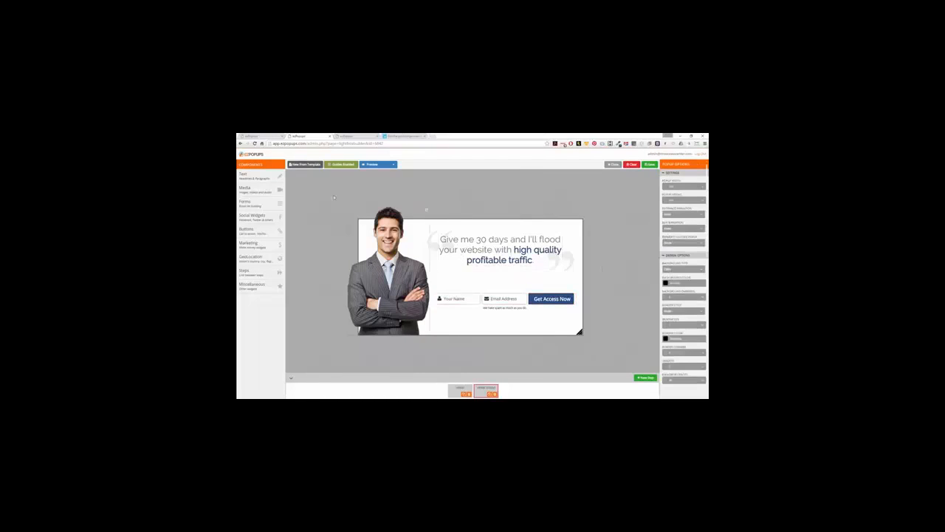
click(251, 175)
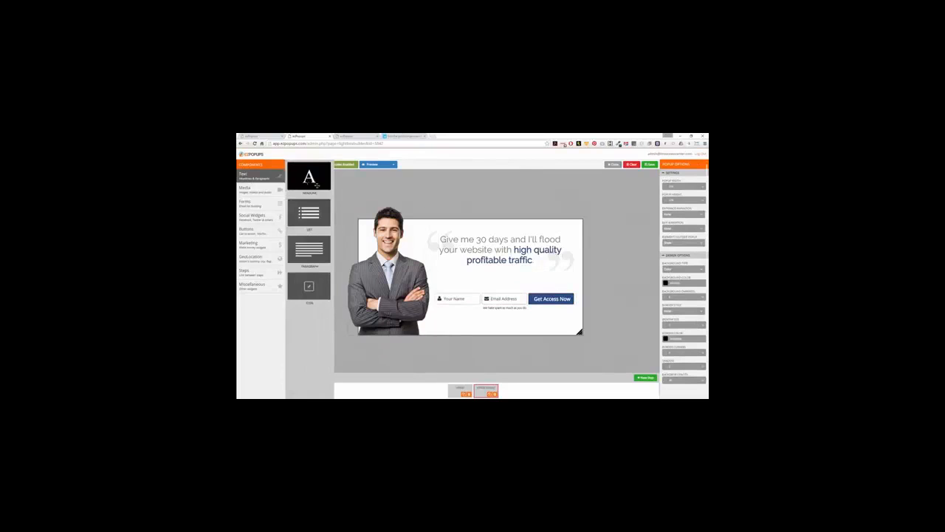
drag(307, 186, 464, 289)
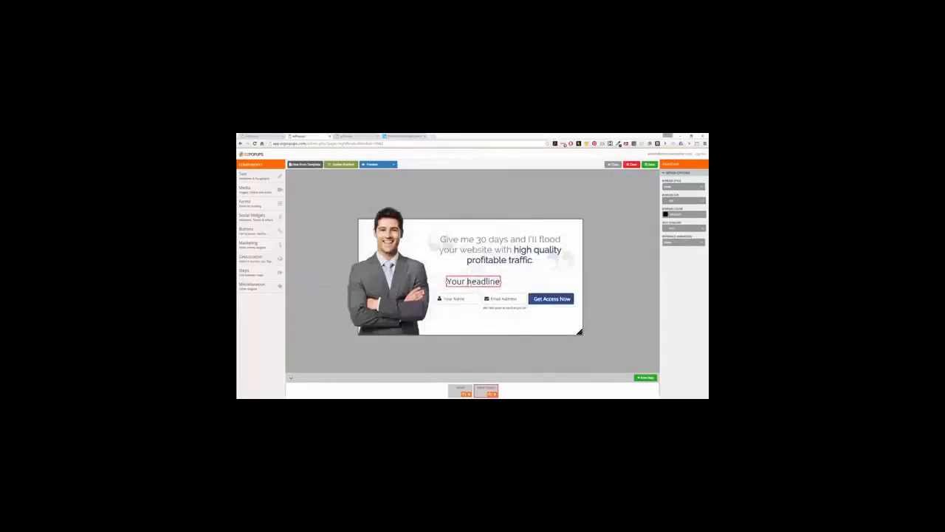
double_click(472, 282)
text(Enter your)
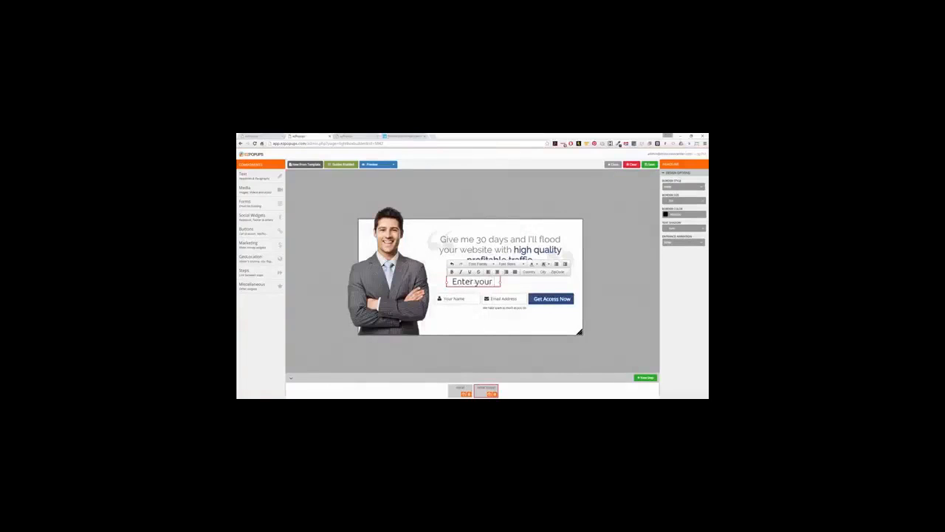
text( name and email)
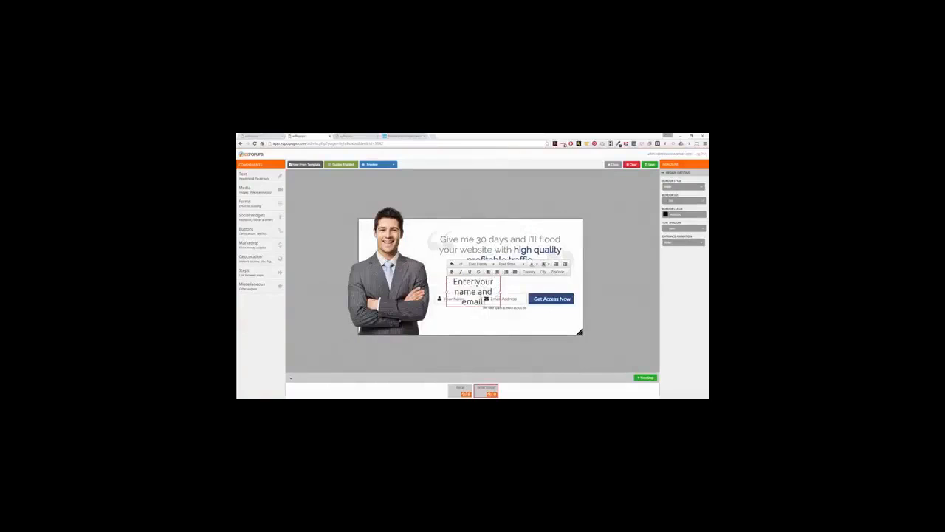
text( now to download)
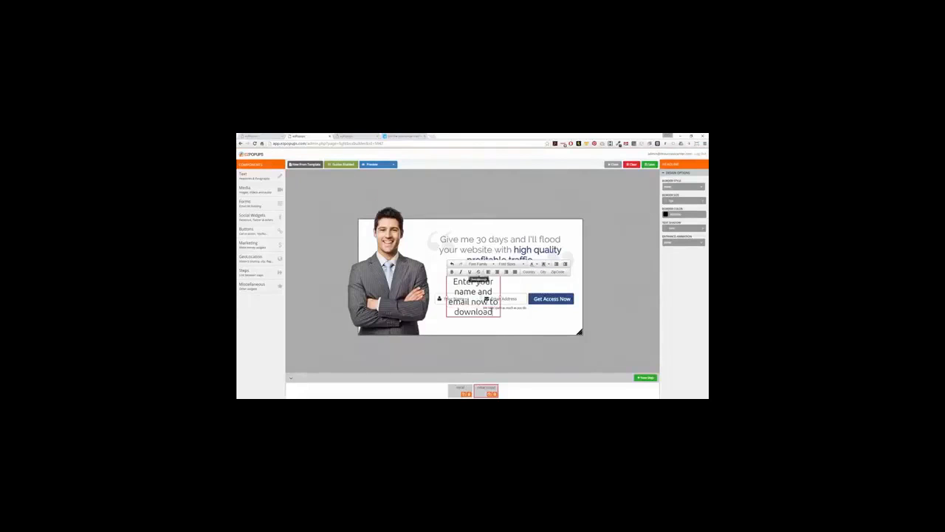
drag(448, 301, 565, 288)
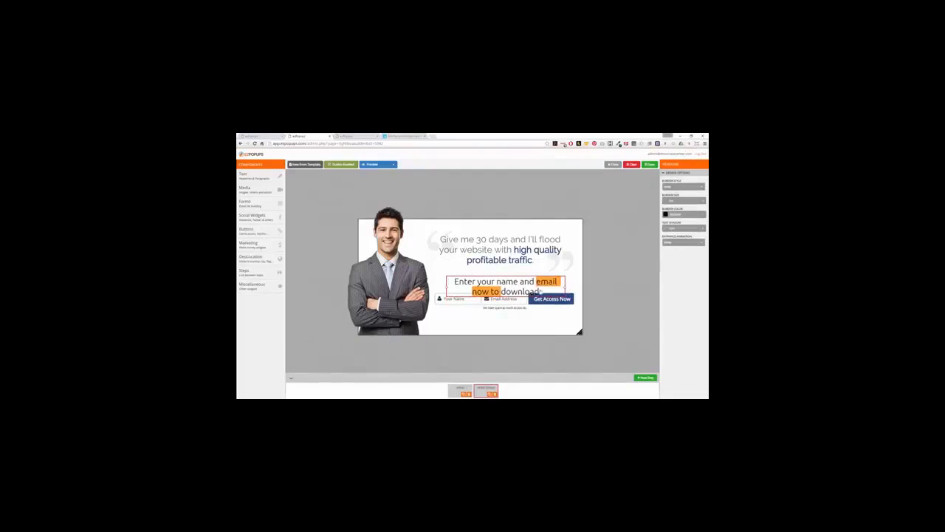
drag(488, 282, 485, 274)
Set that line's font size to 20px and position it just above the opt-in form.
double_click(487, 274)
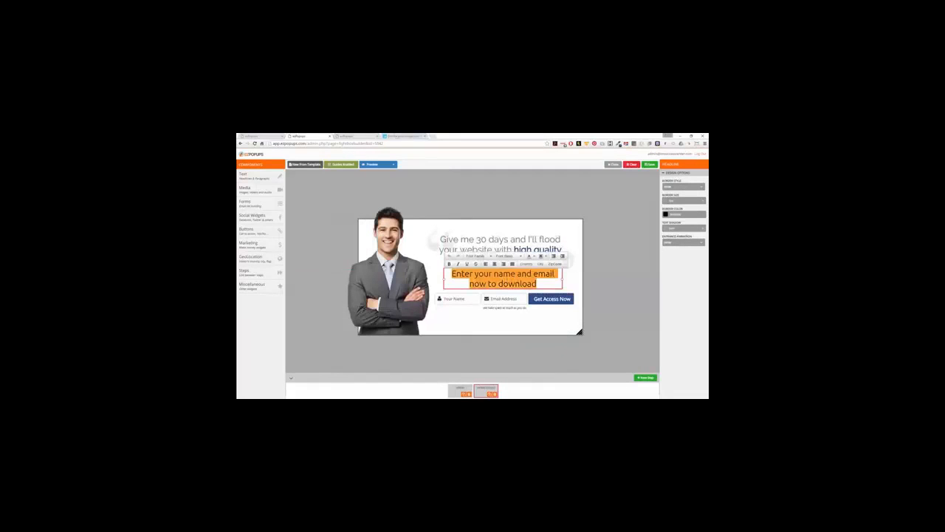
click(509, 256)
click(514, 298)
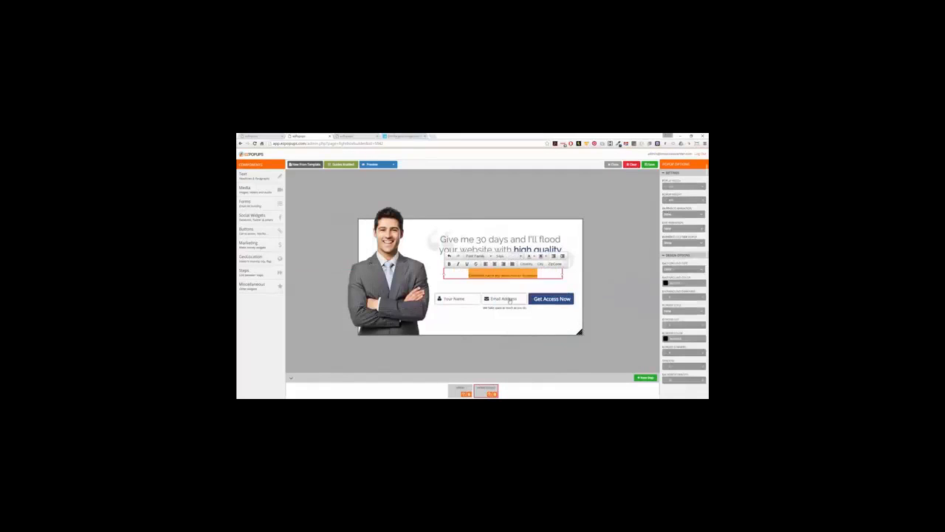
click(509, 256)
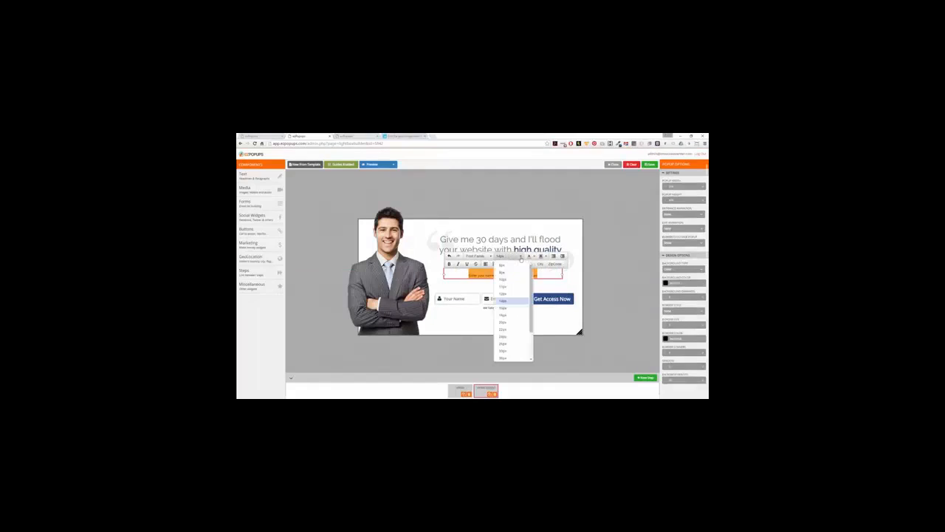
click(507, 323)
click(512, 273)
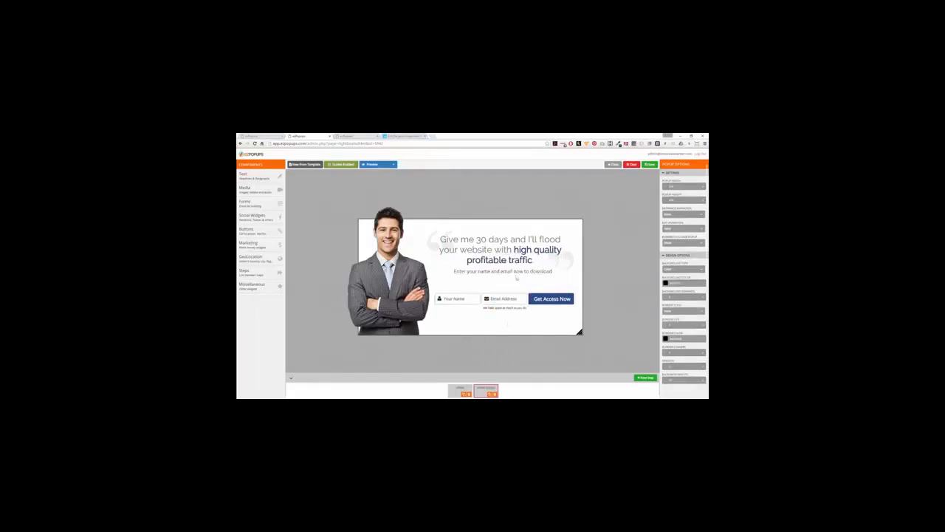
drag(511, 273, 505, 285)
click(508, 274)
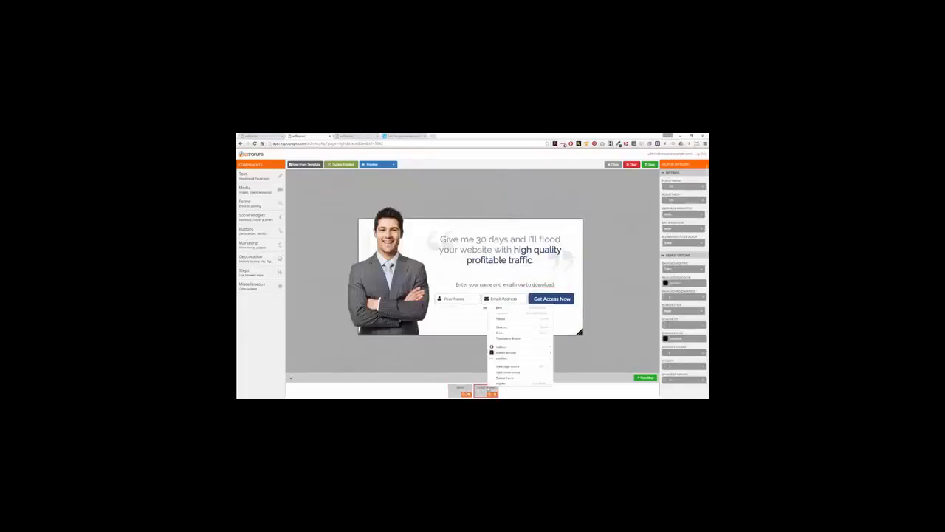
Rename the popup's second step to 'Sal' and return to the first step.
click(483, 389)
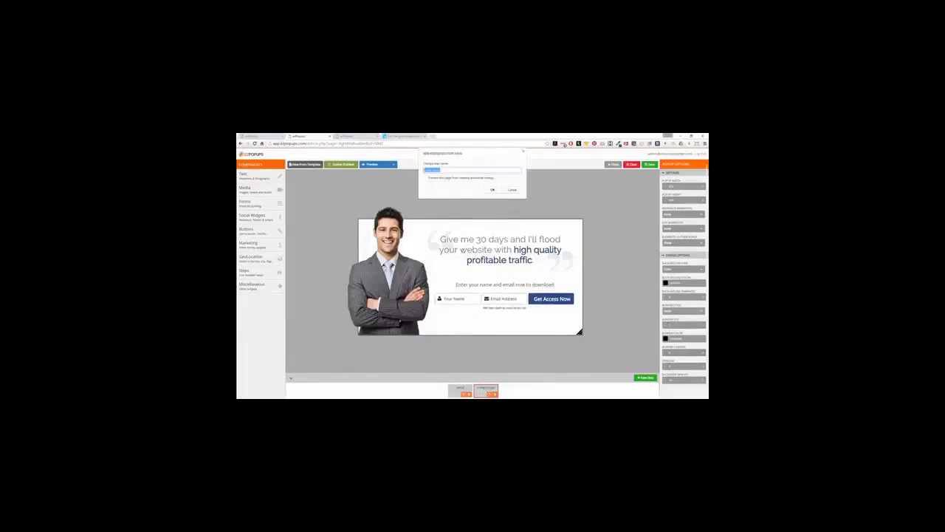
text(Sal)
key(Return)
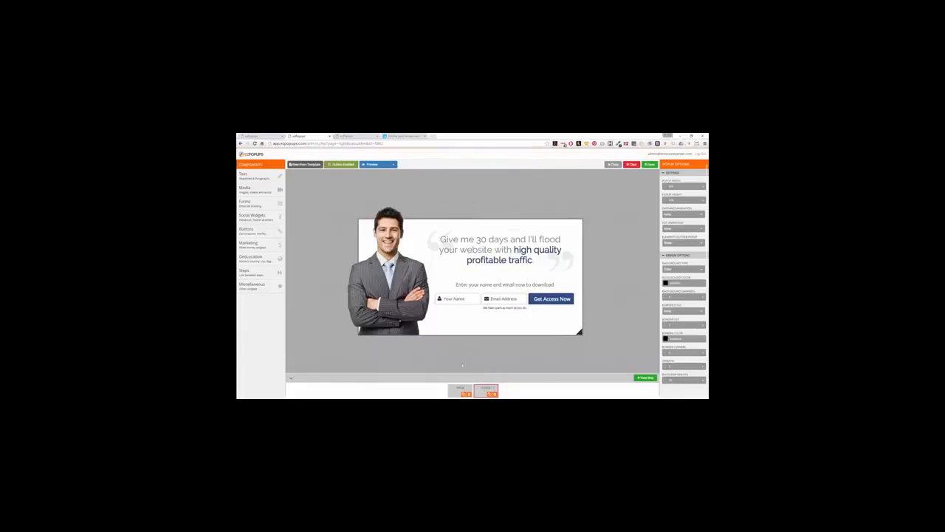
click(459, 390)
Paste a blue colour into the Sure button's background.
click(477, 306)
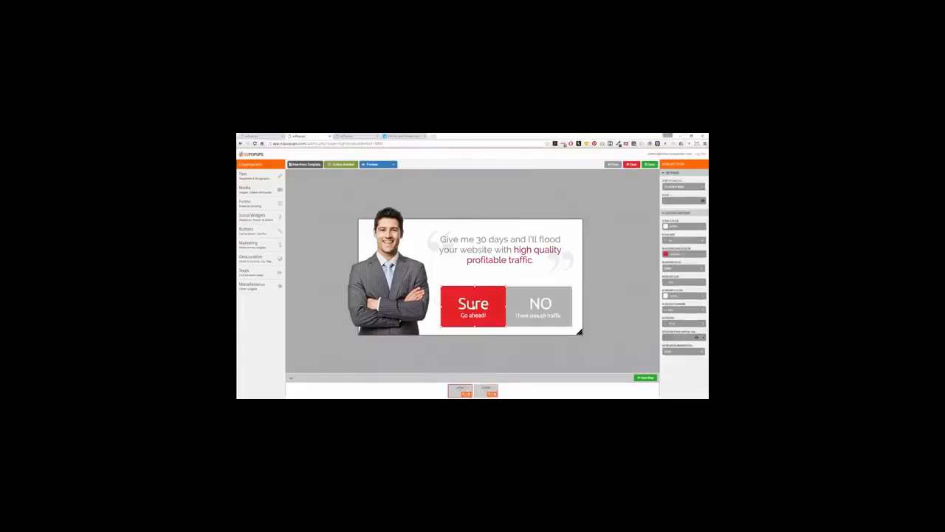
click(667, 254)
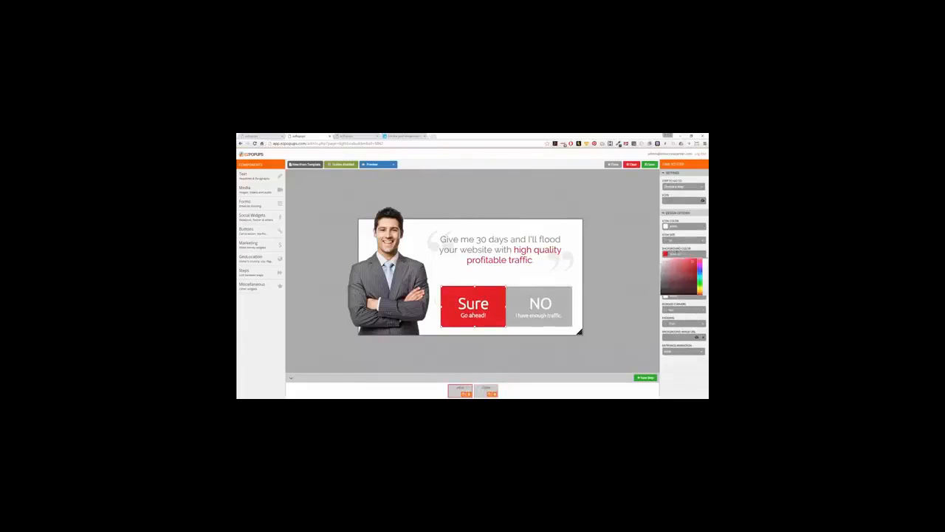
key(ctrl+v)
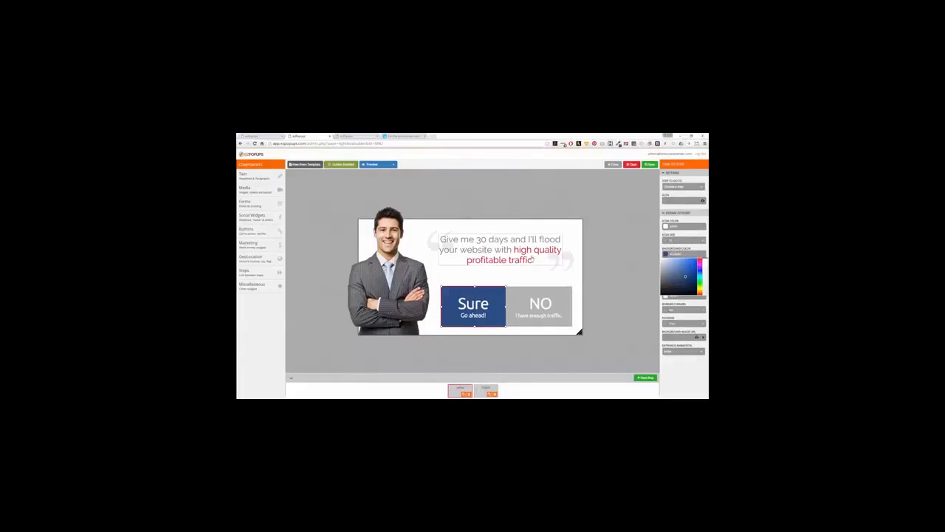
Colour the headline words 'high quality profitable traffic' dark navy blue.
click(532, 259)
drag(515, 249, 532, 260)
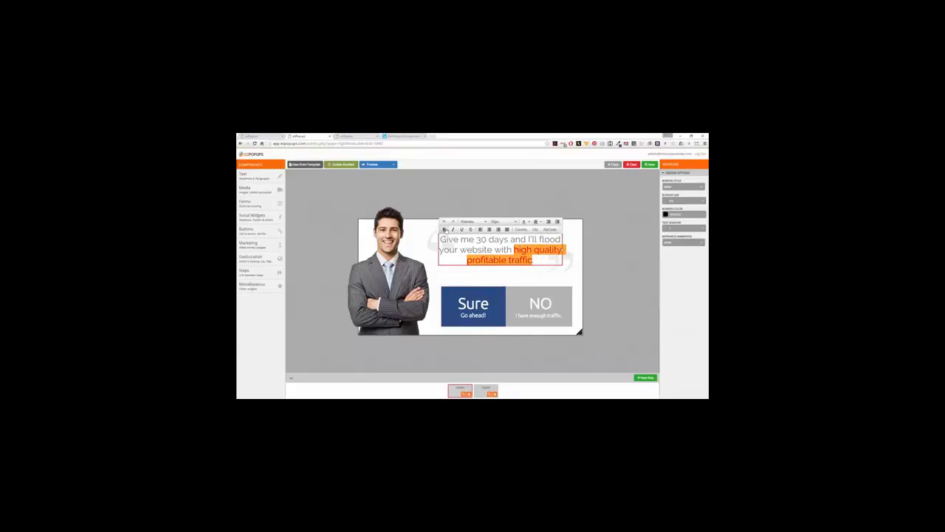
click(525, 221)
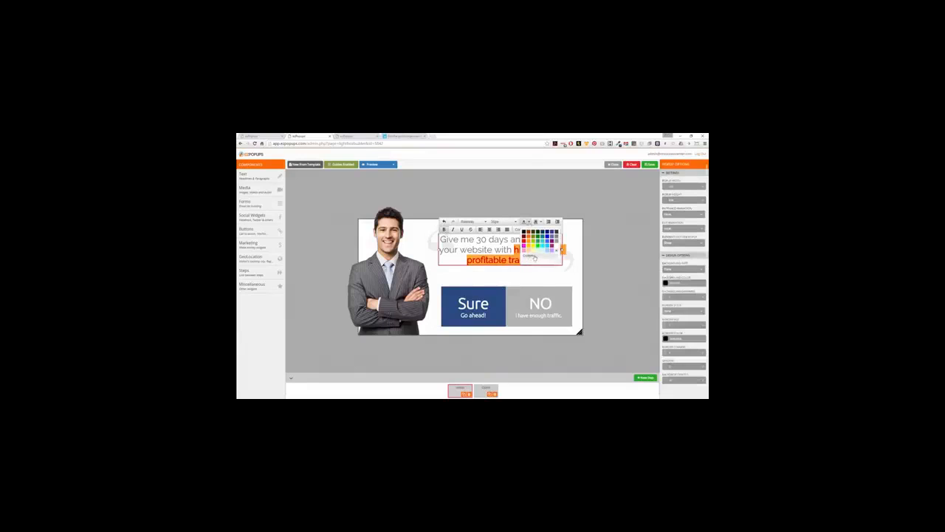
click(528, 256)
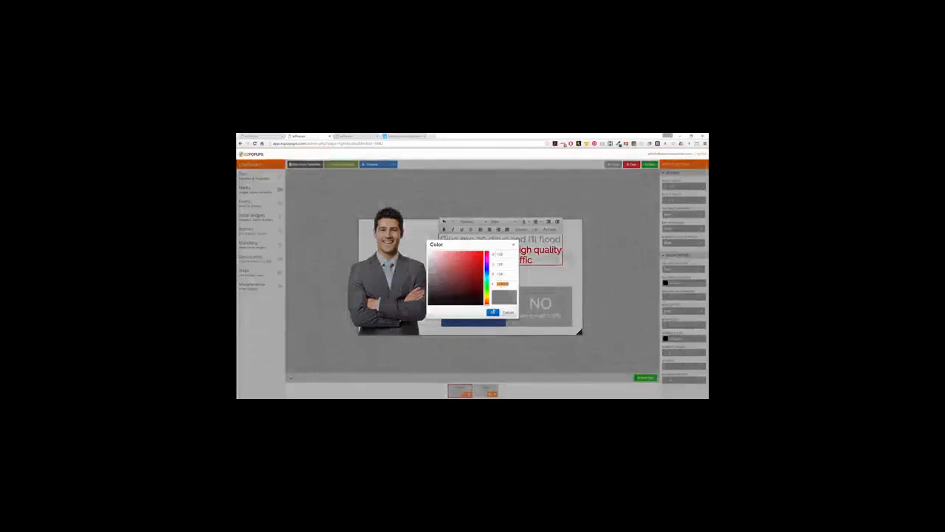
click(492, 313)
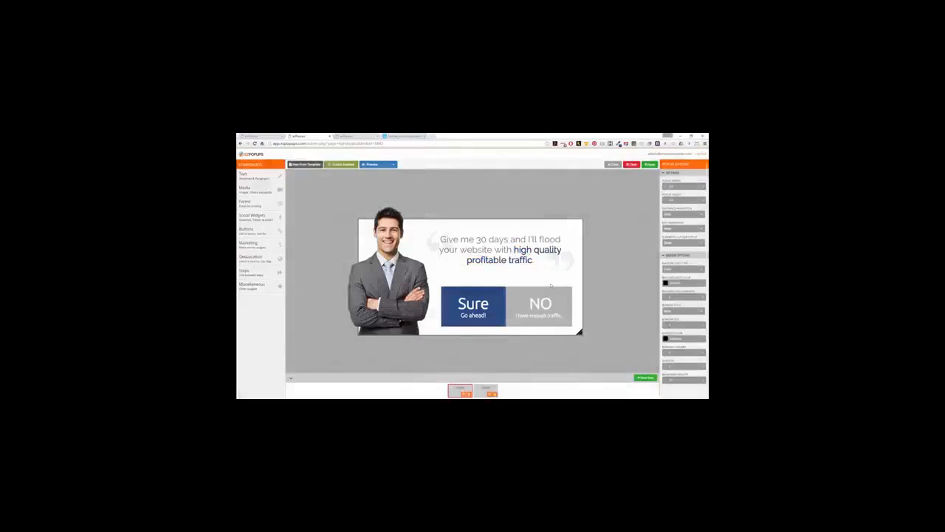
click(476, 303)
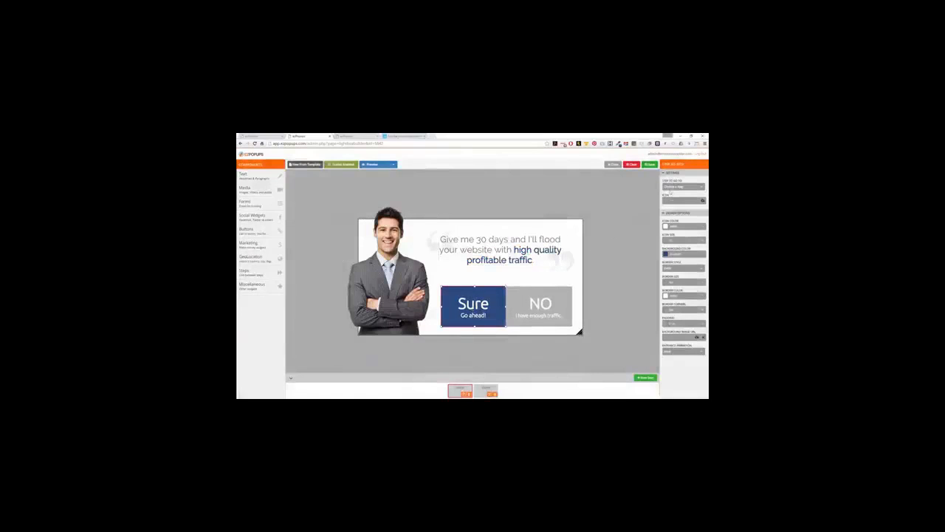
Set the Sure button's Step to go to as Step 2.
click(673, 187)
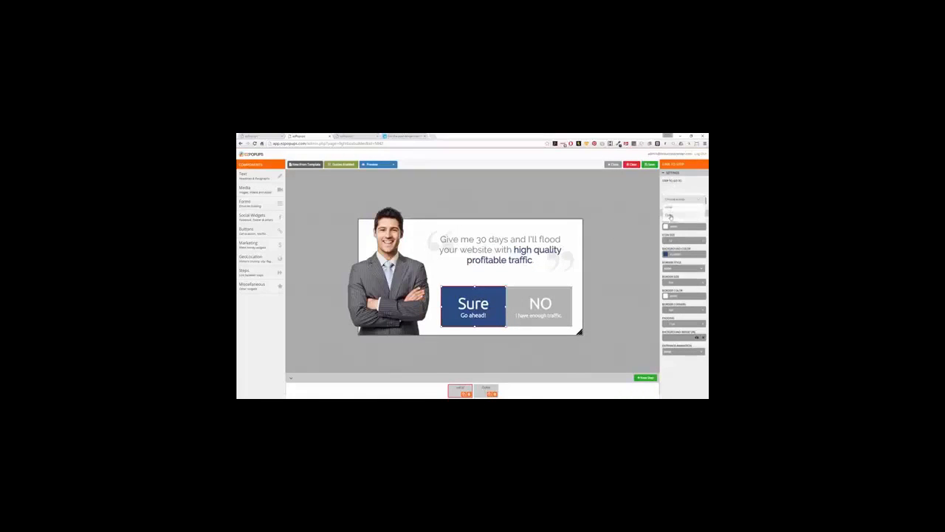
click(669, 215)
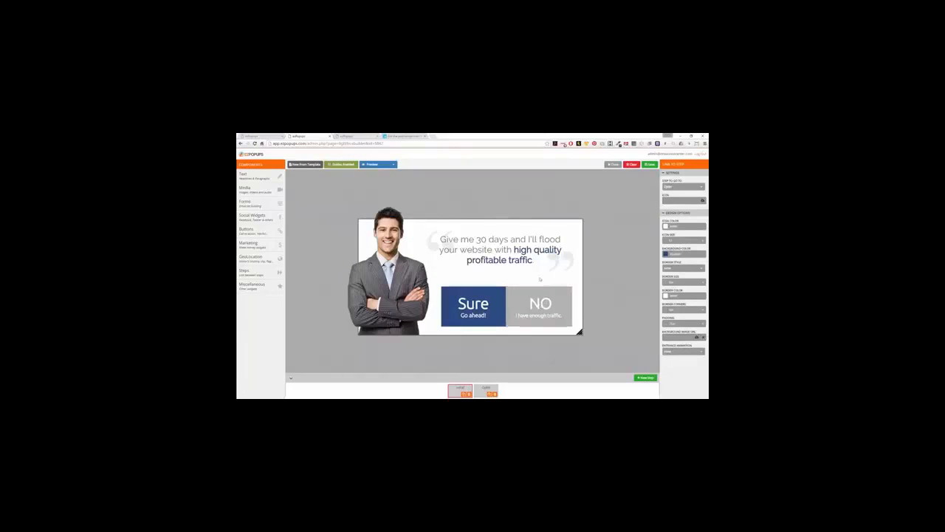
click(270, 219)
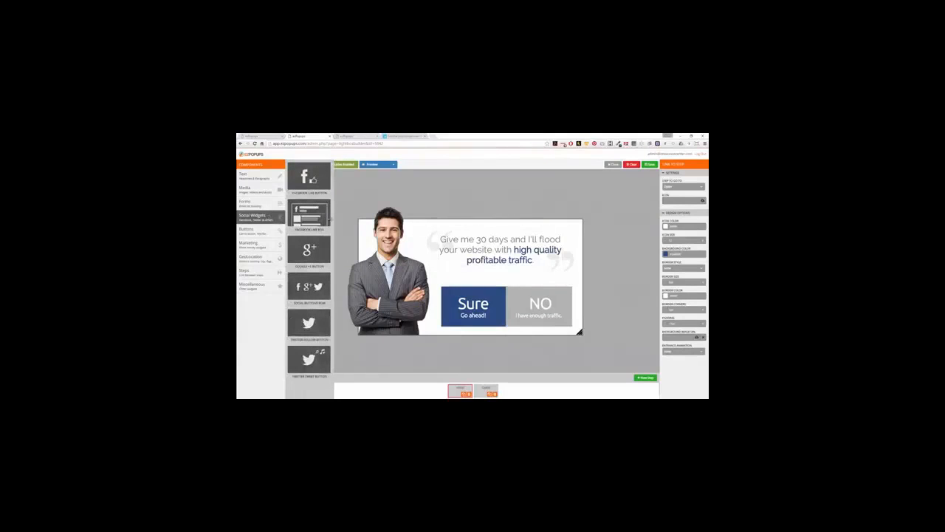
On step 2, add a Facebook Like button below the opt-in form.
click(486, 390)
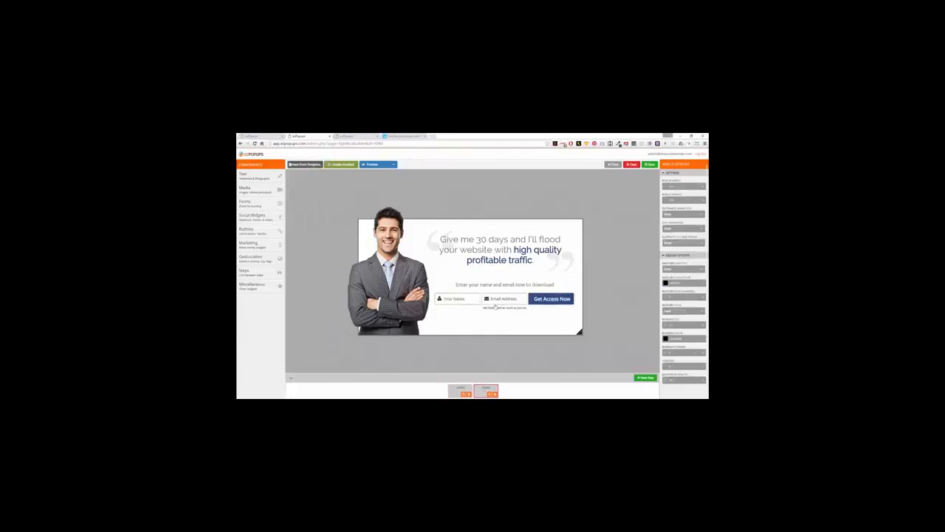
click(255, 216)
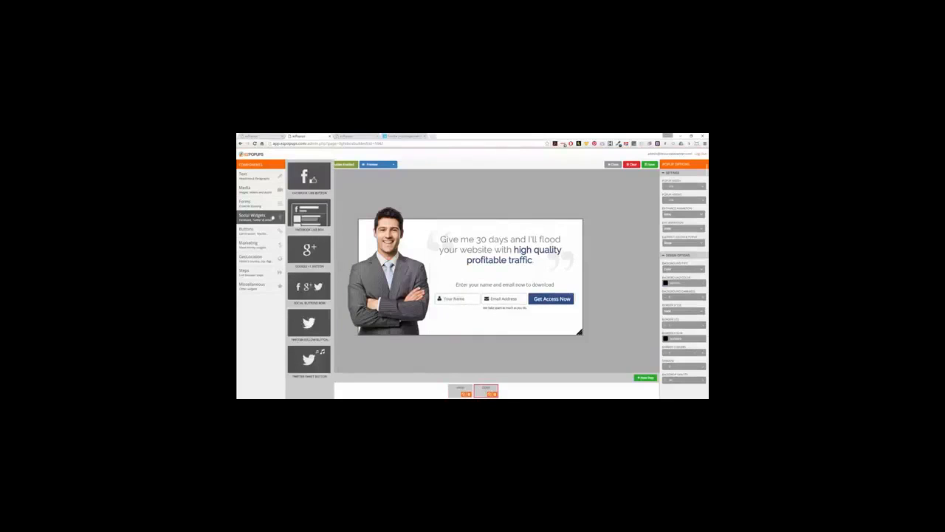
drag(310, 180, 490, 333)
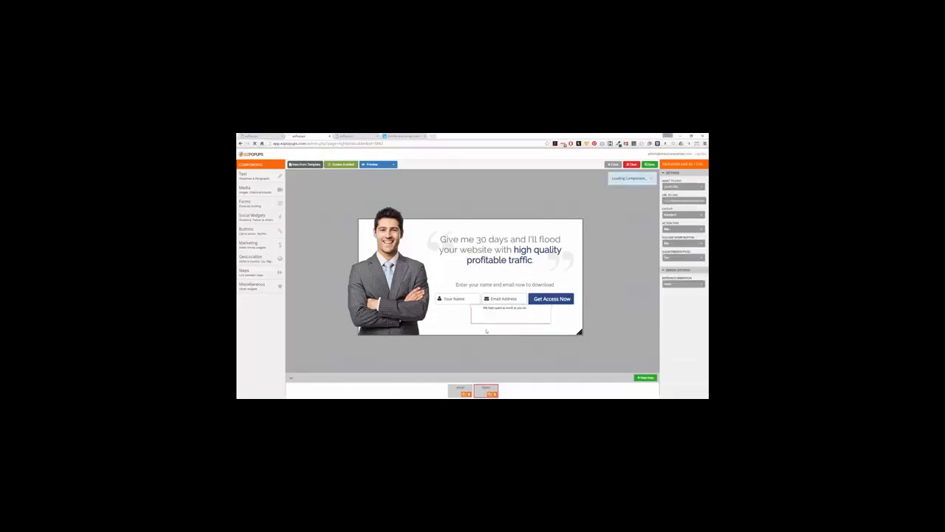
click(485, 325)
drag(485, 327, 488, 326)
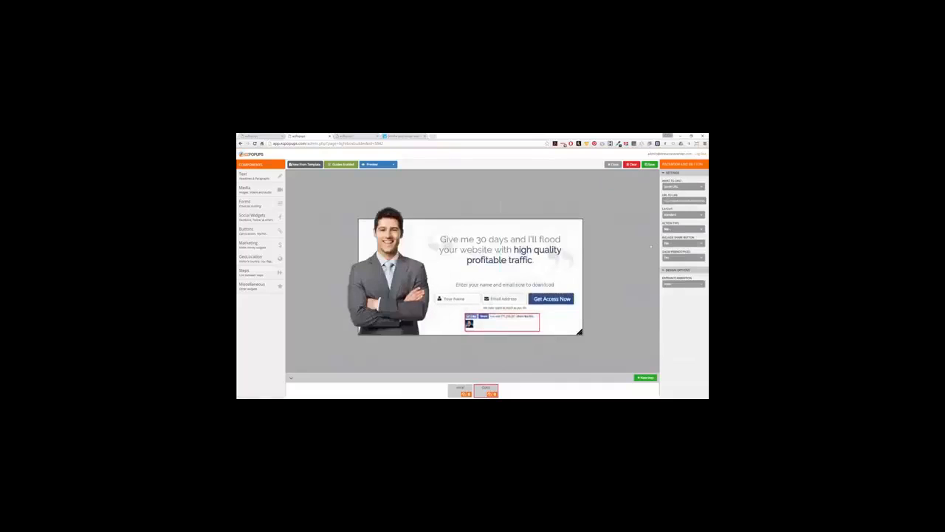
Delete the Facebook Like button again.
right_click(505, 323)
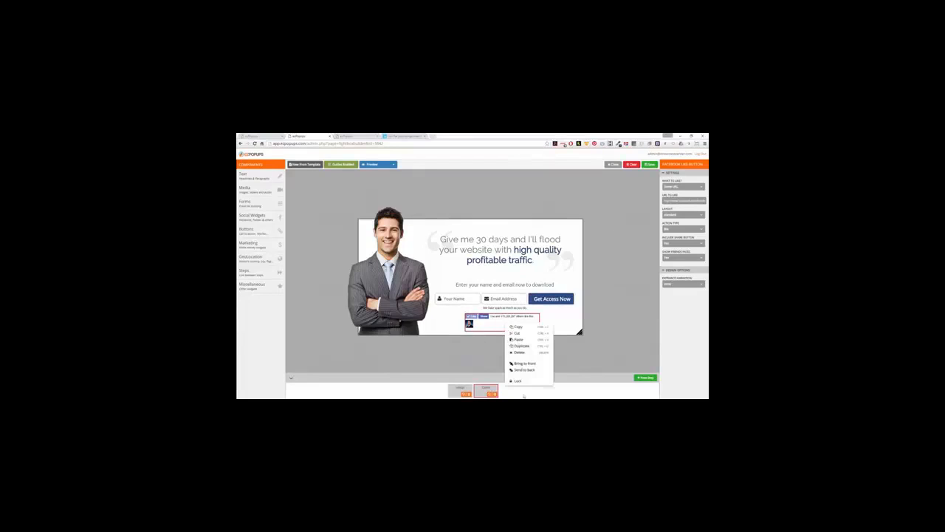
click(520, 352)
click(493, 186)
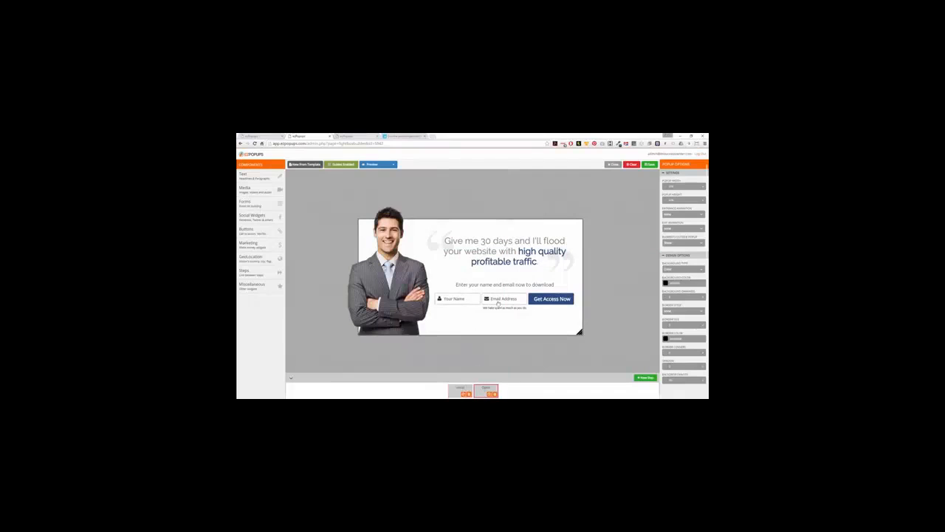
Align the step 2 headline with step 1's by comparing the two steps.
click(459, 389)
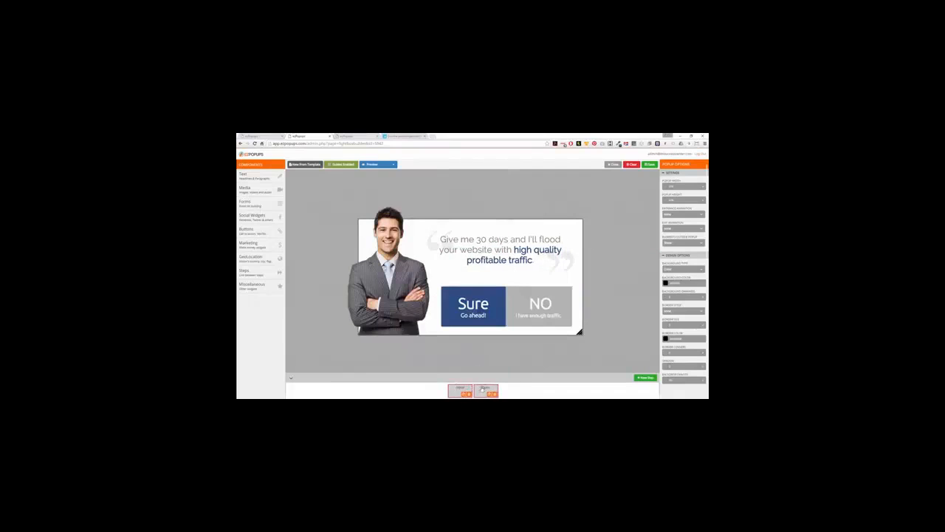
click(484, 389)
drag(499, 263, 493, 261)
click(460, 389)
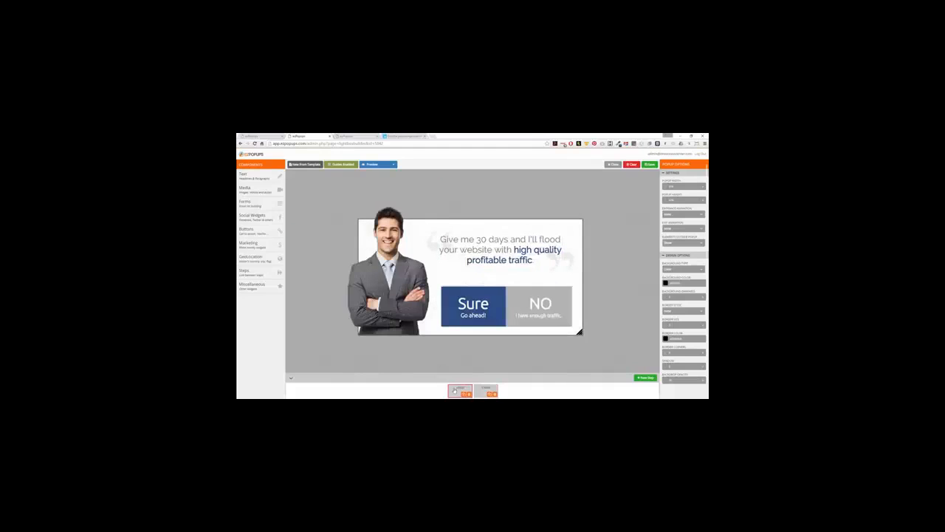
click(485, 388)
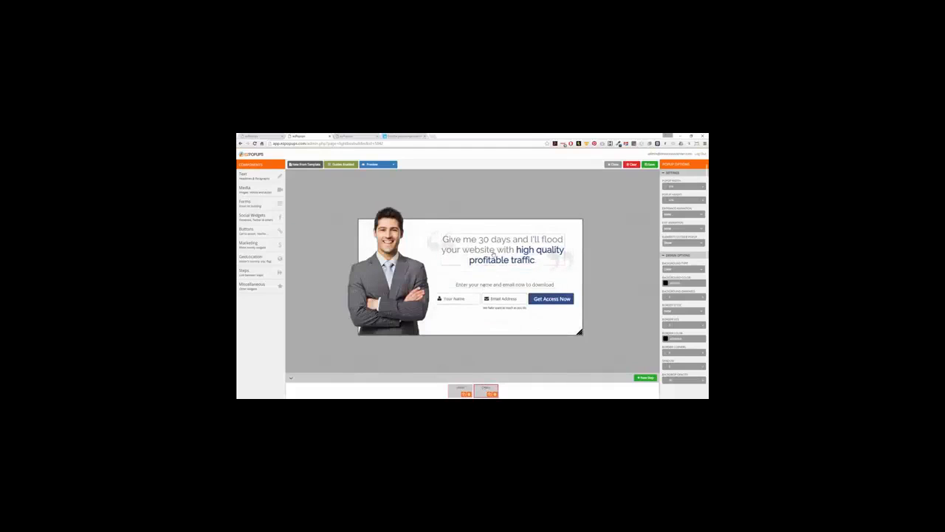
drag(492, 254, 491, 253)
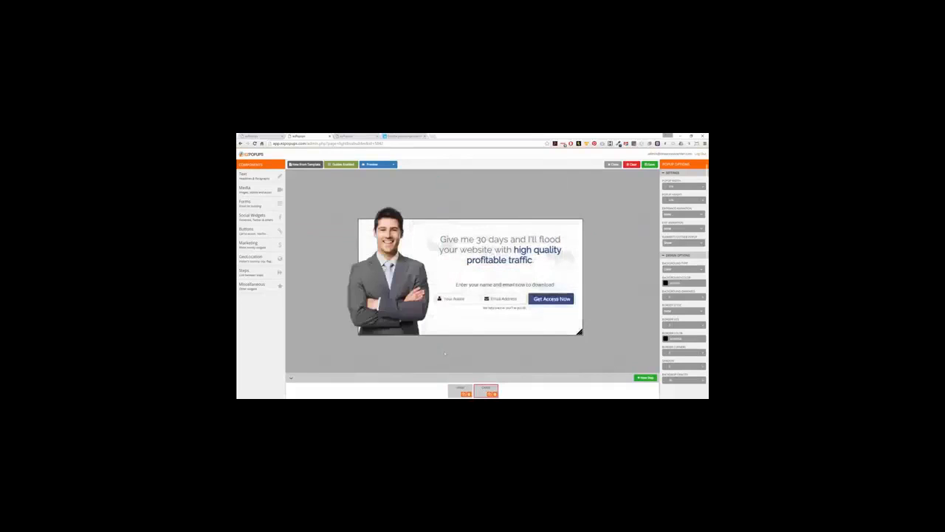
click(458, 390)
click(485, 388)
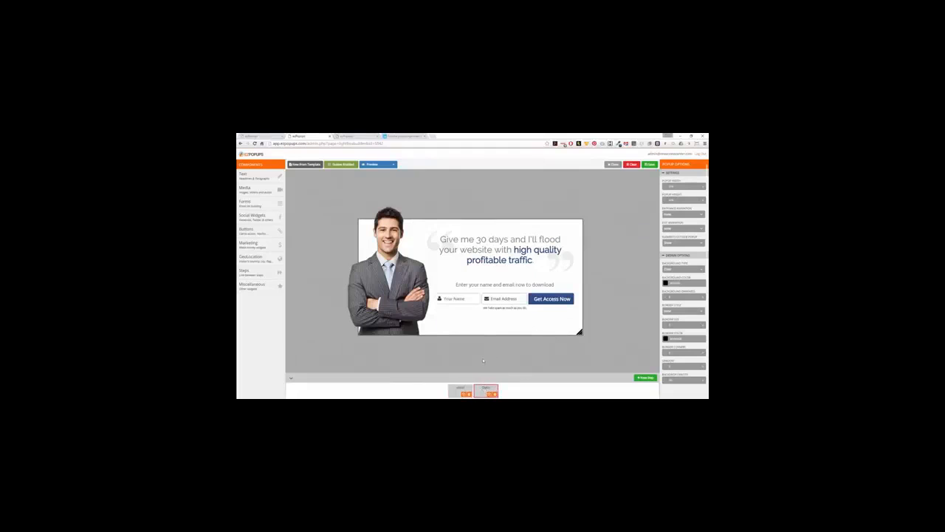
click(260, 245)
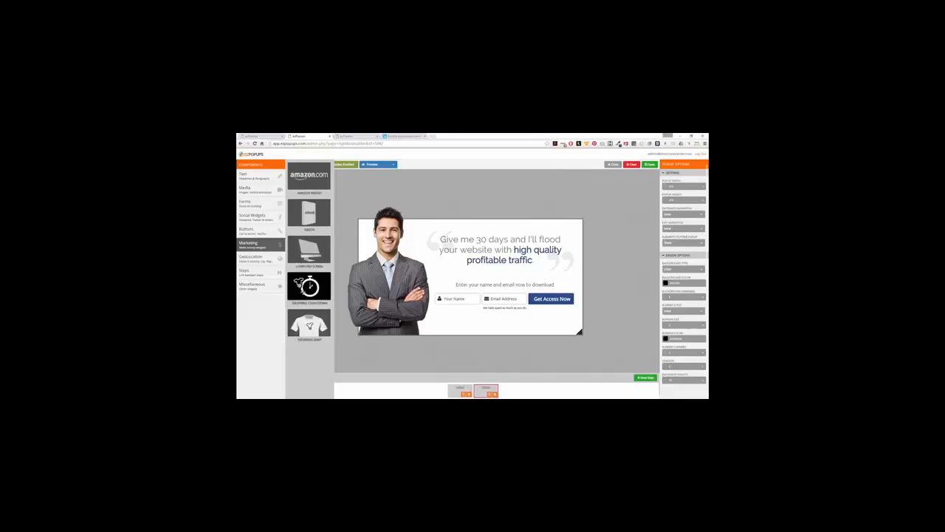
Browse the Buttons, Social Widgets, Forms and Media widget categories.
click(251, 230)
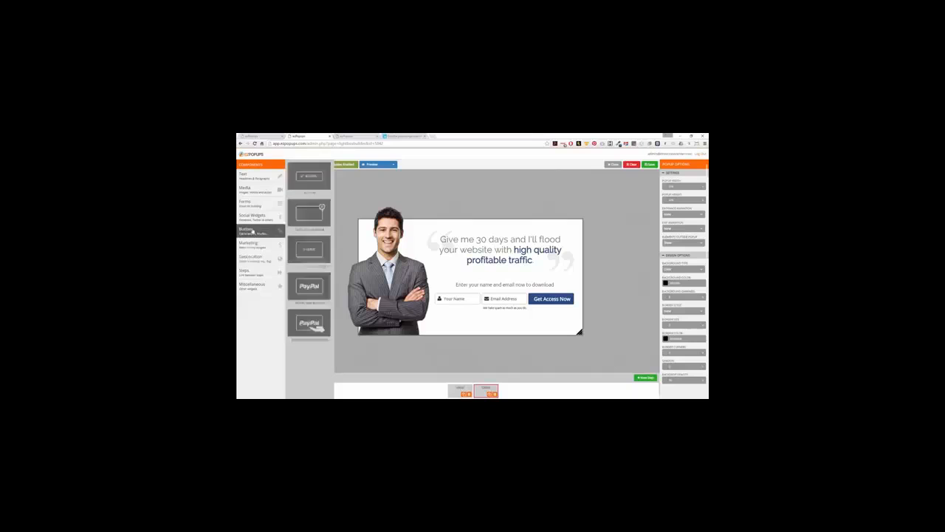
click(251, 215)
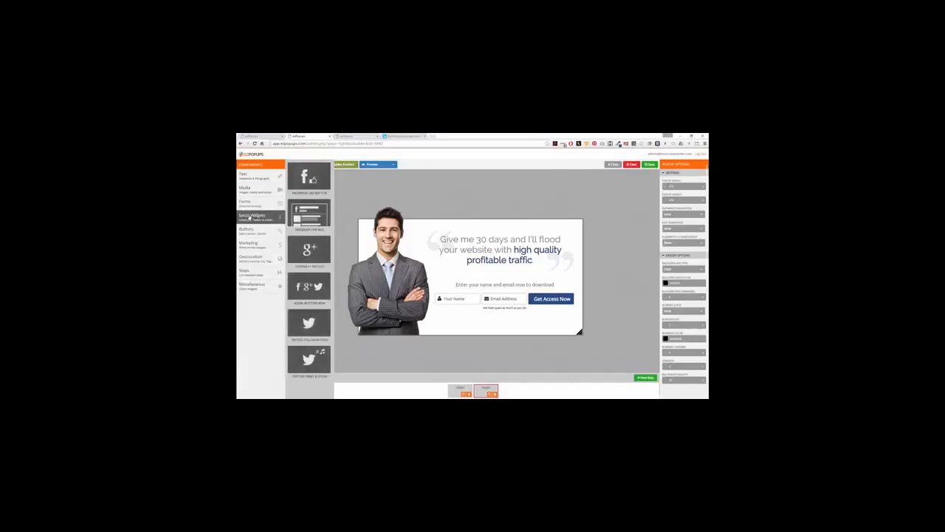
click(249, 203)
click(251, 193)
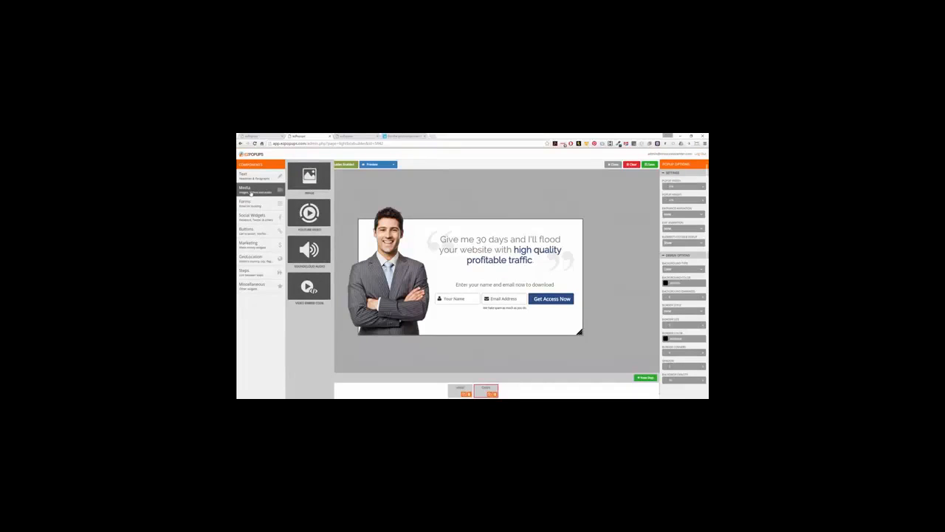
Add a Miscellaneous percentage progress bar and place it just above the opt-in form.
click(246, 273)
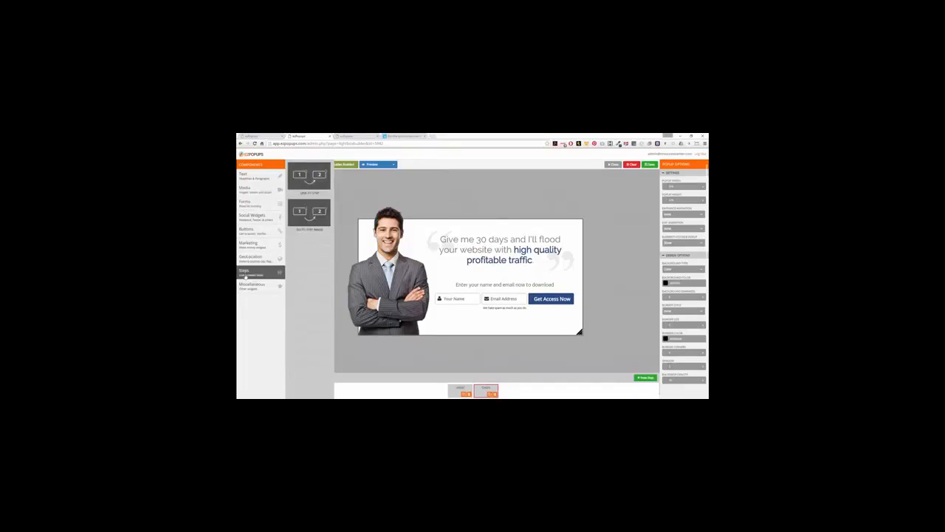
click(250, 285)
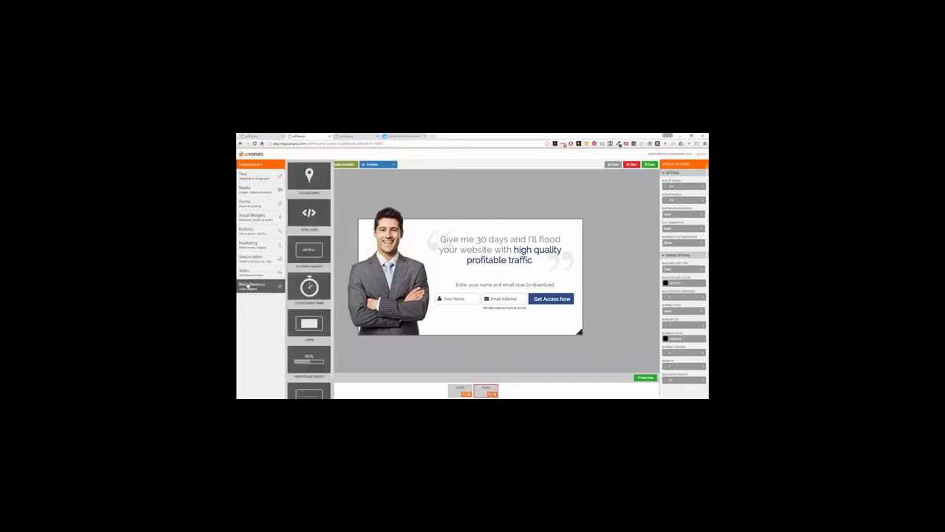
scroll(311, 286, down, 2)
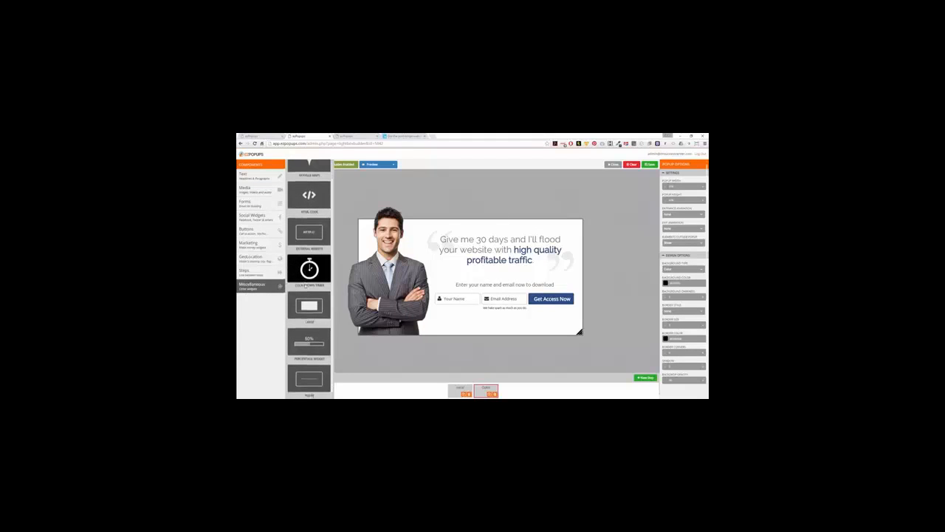
drag(315, 325, 479, 267)
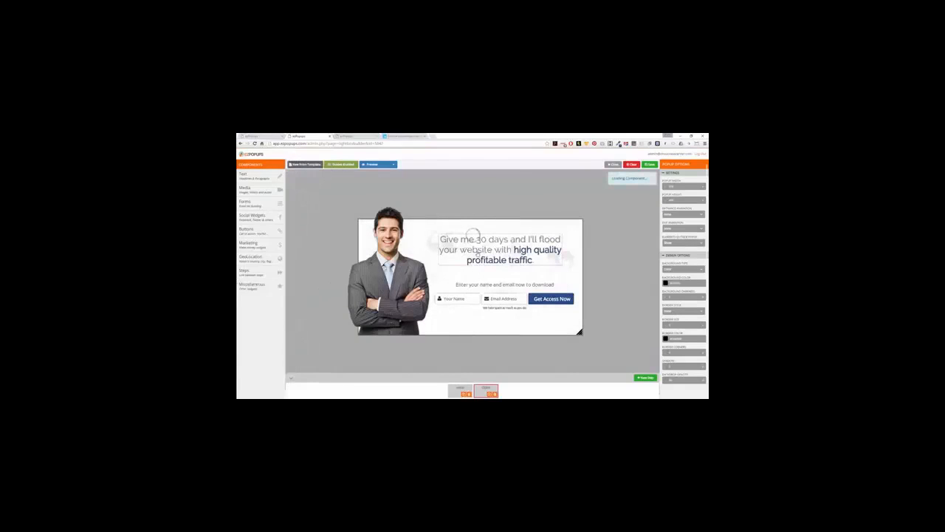
drag(504, 229, 388, 233)
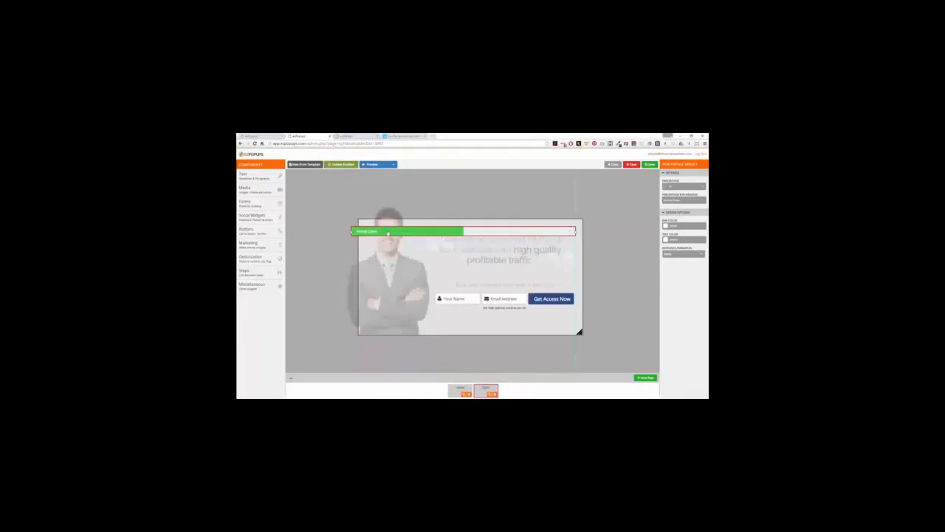
drag(317, 239, 473, 313)
drag(477, 278, 476, 298)
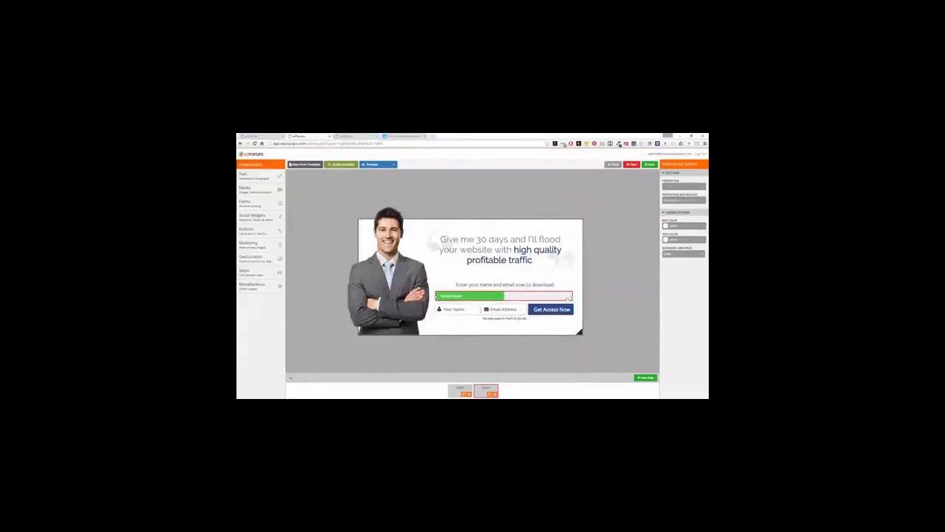
click(601, 287)
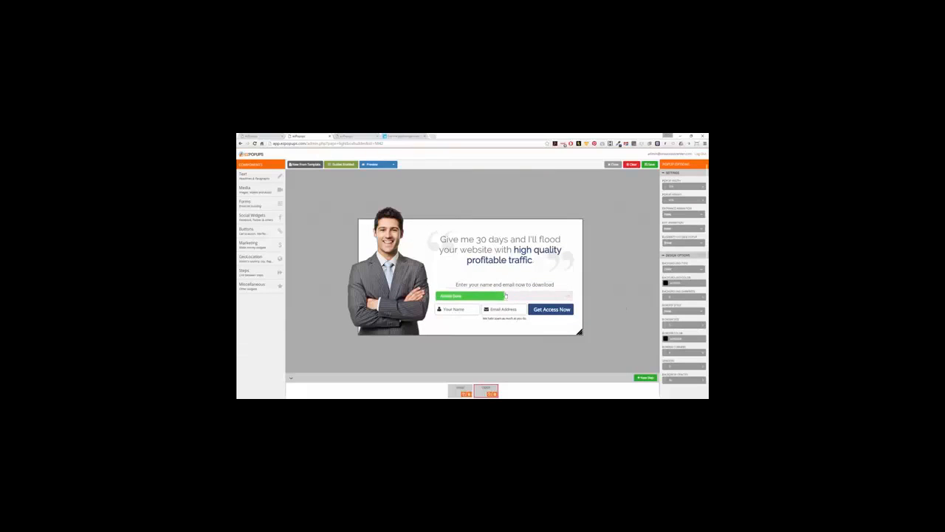
Delete the progress bar and nudge the name-and-email form up slightly.
click(502, 296)
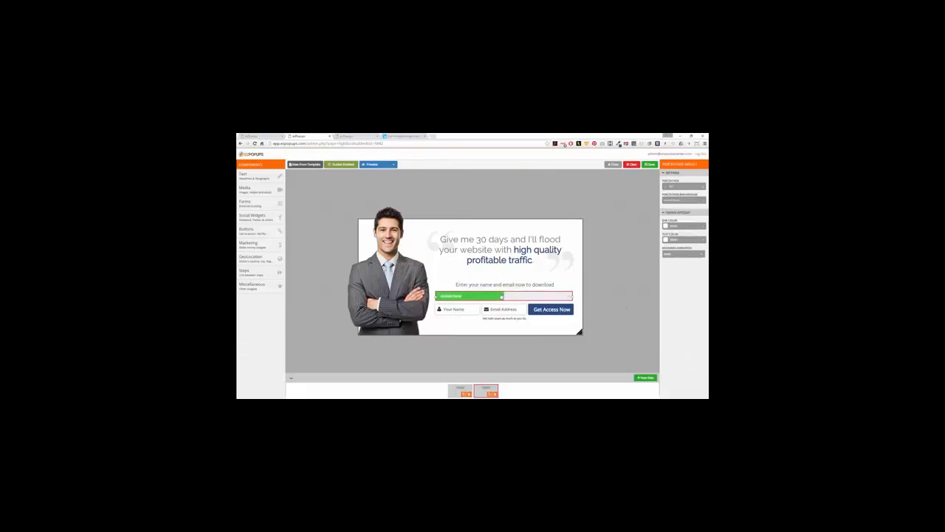
right_click(521, 297)
click(534, 325)
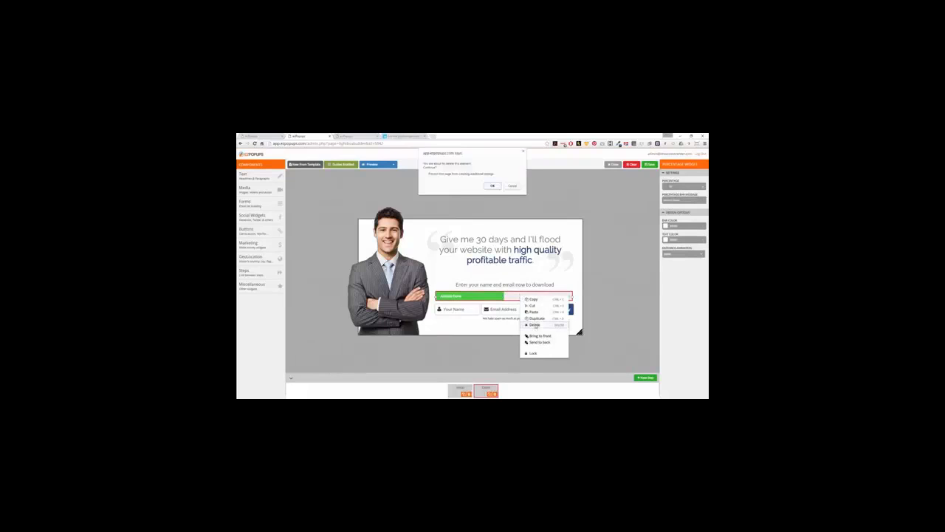
click(493, 186)
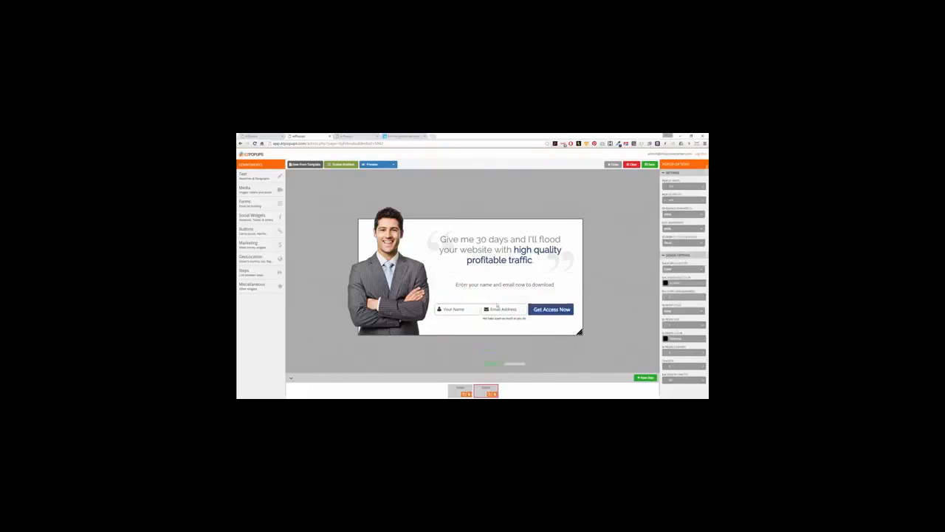
drag(478, 310, 472, 304)
click(602, 287)
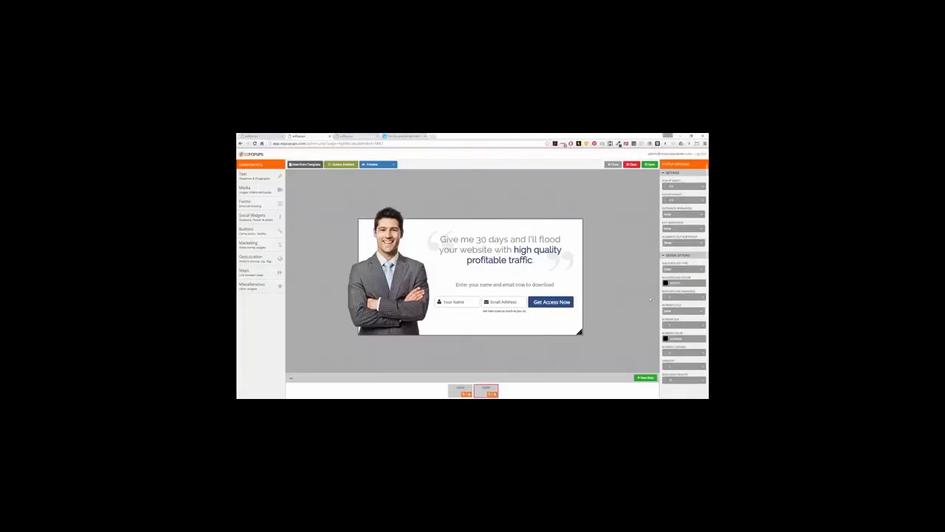
click(255, 286)
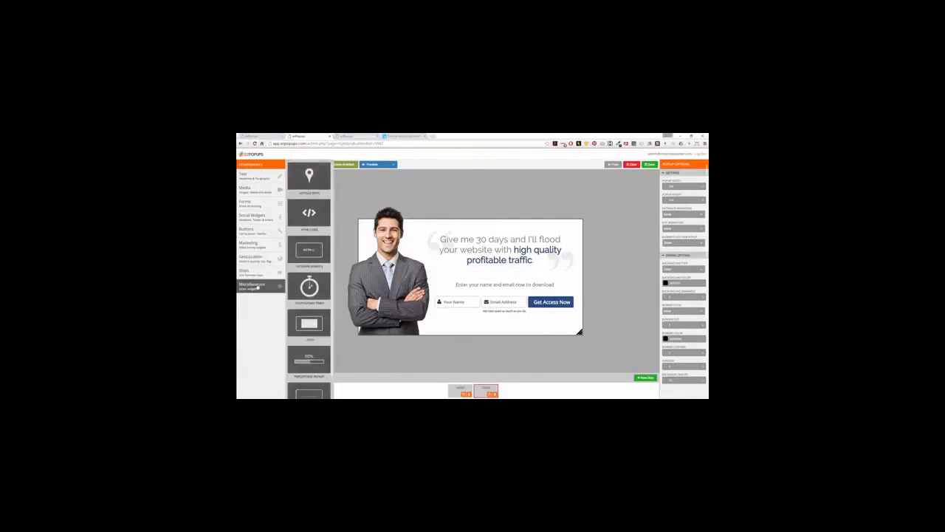
scroll(308, 296, down, 1)
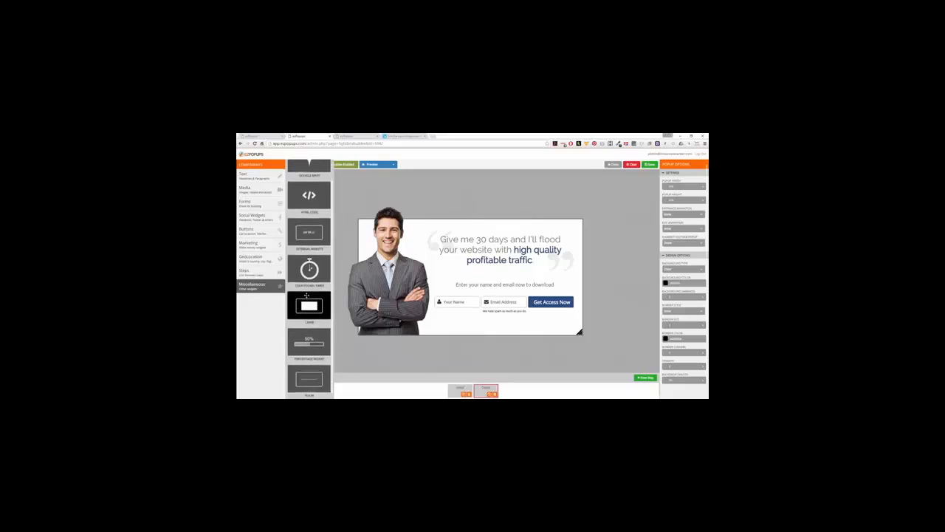
scroll(306, 295, up, 1)
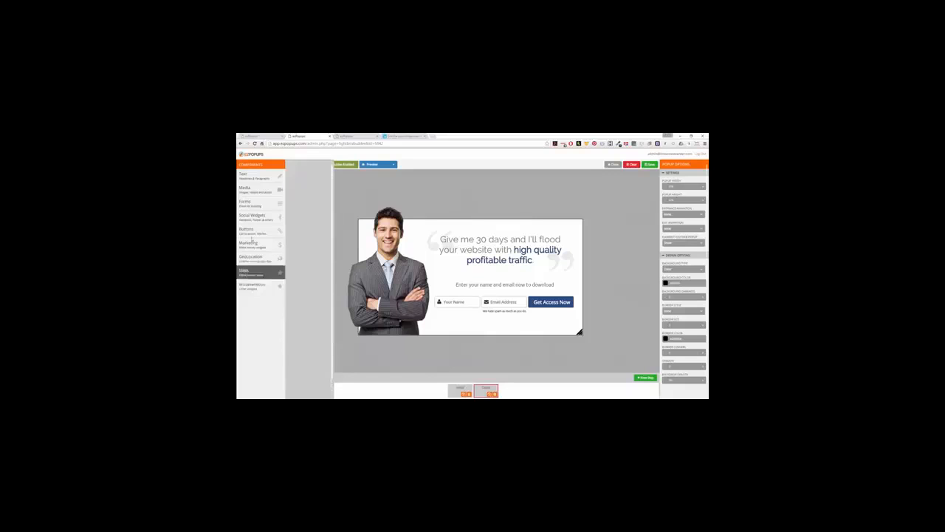
click(262, 203)
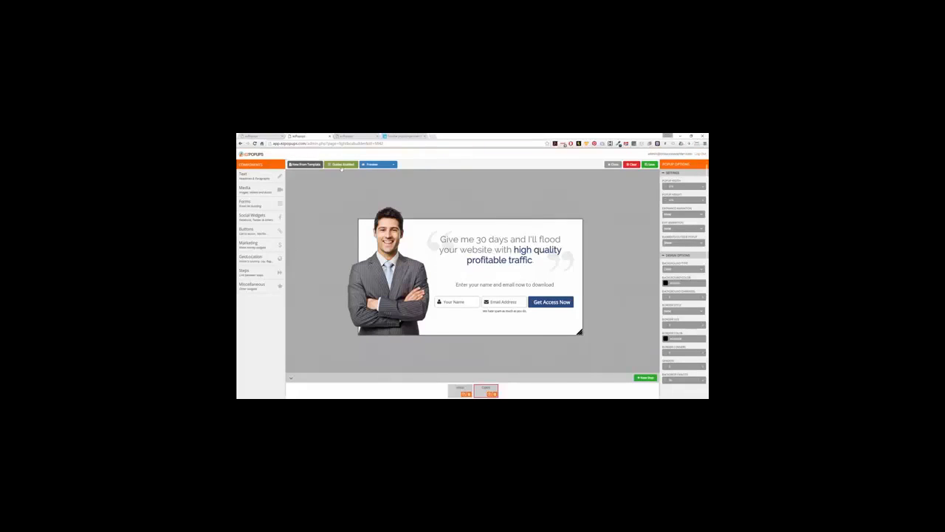
Preview the popup at tablet width, then at mobile width.
click(373, 165)
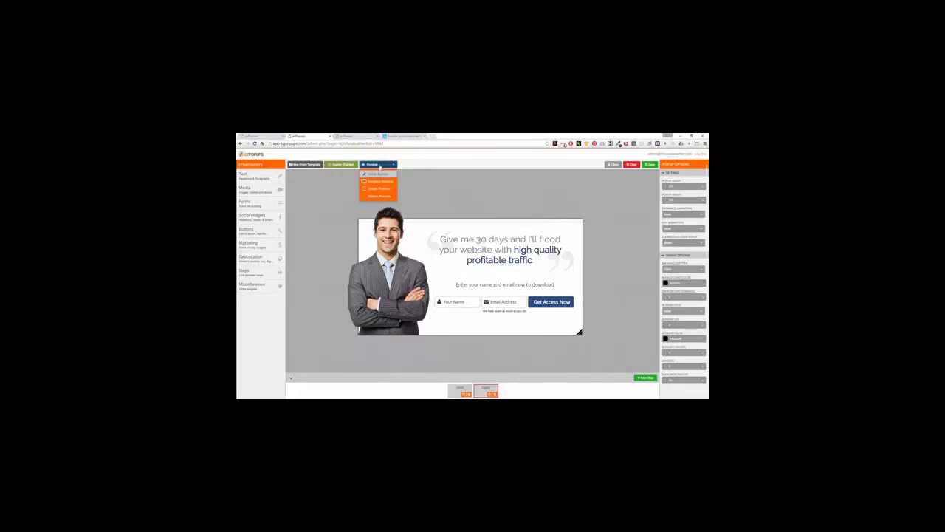
click(376, 188)
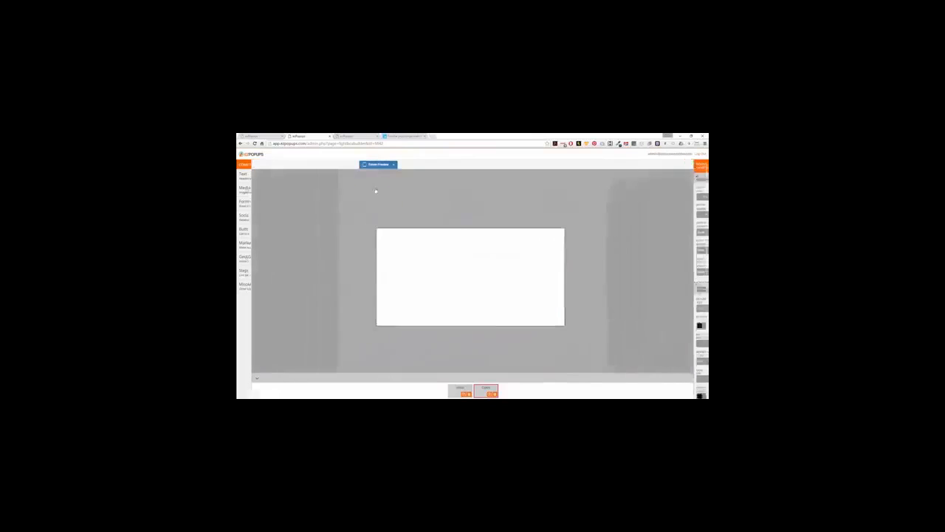
click(381, 164)
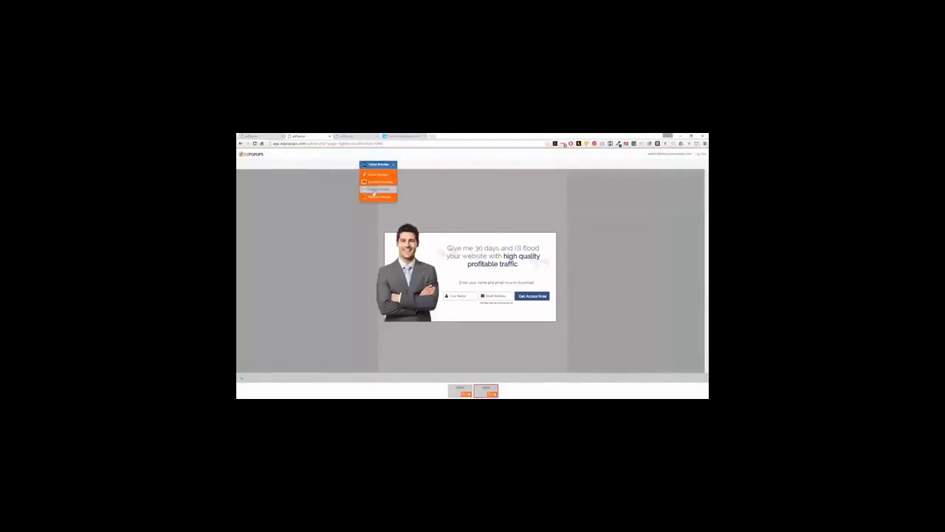
click(378, 197)
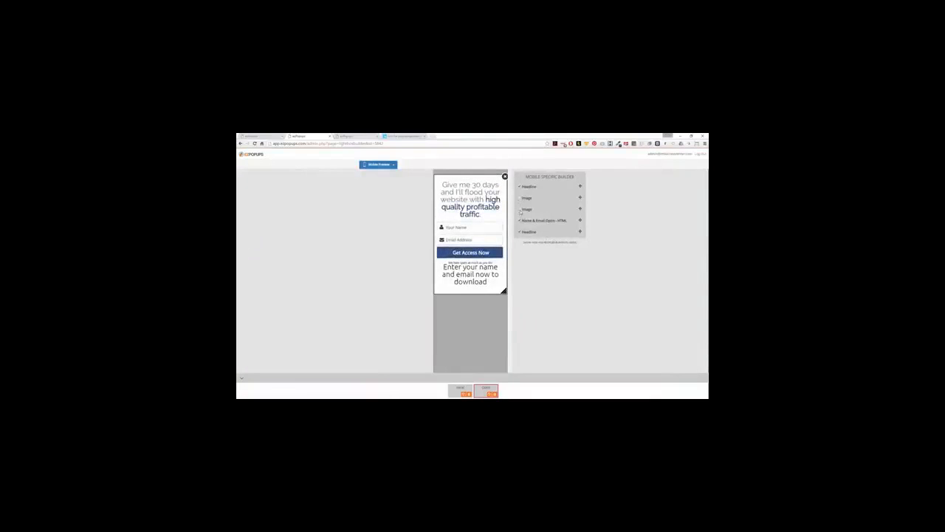
Uncheck both Image items for mobile, then return to Desktop Preview.
click(519, 210)
click(520, 197)
click(378, 164)
click(378, 197)
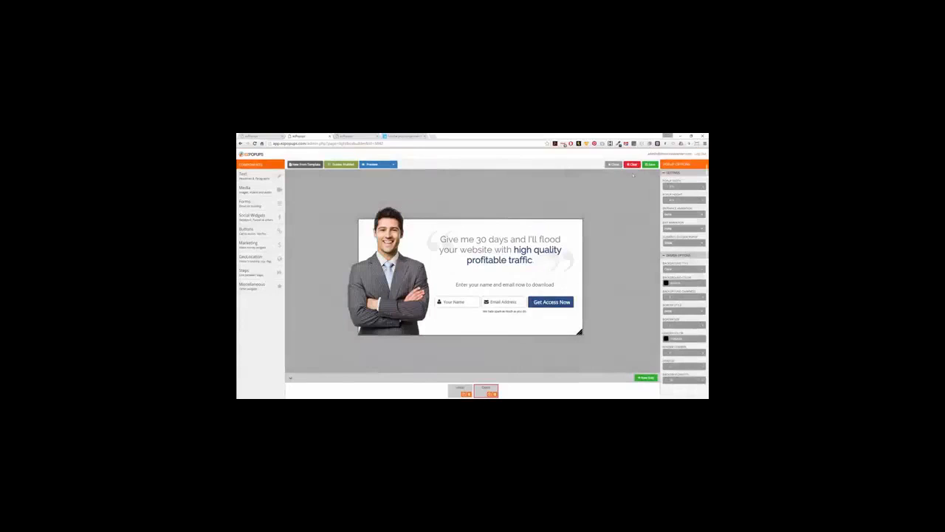
Save the popup and go to the ezSnip links page.
click(651, 164)
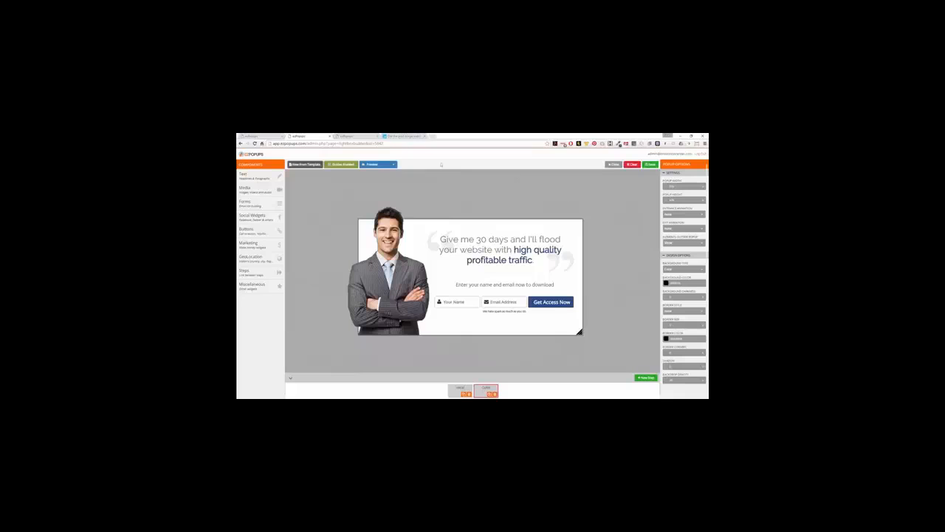
click(356, 137)
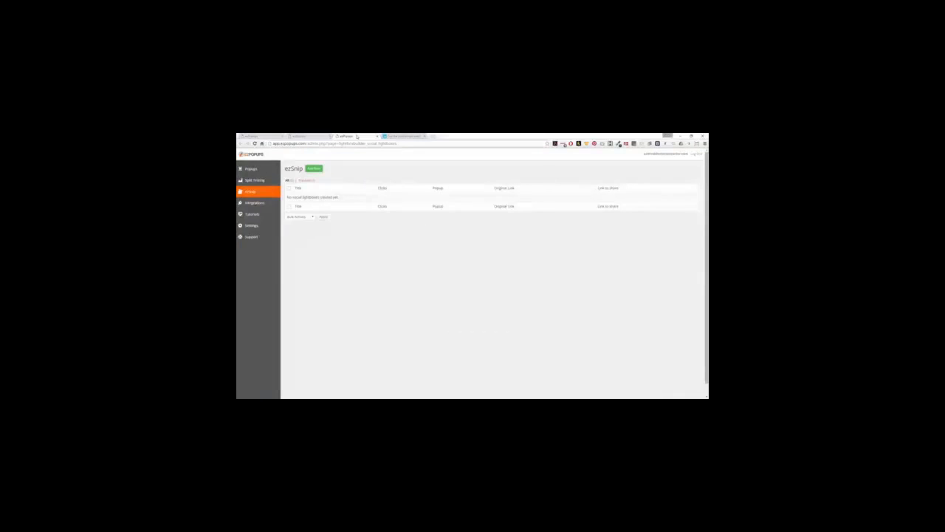
Create a new ezSnip titled 'News' that shows the Demo 2 popup.
click(311, 169)
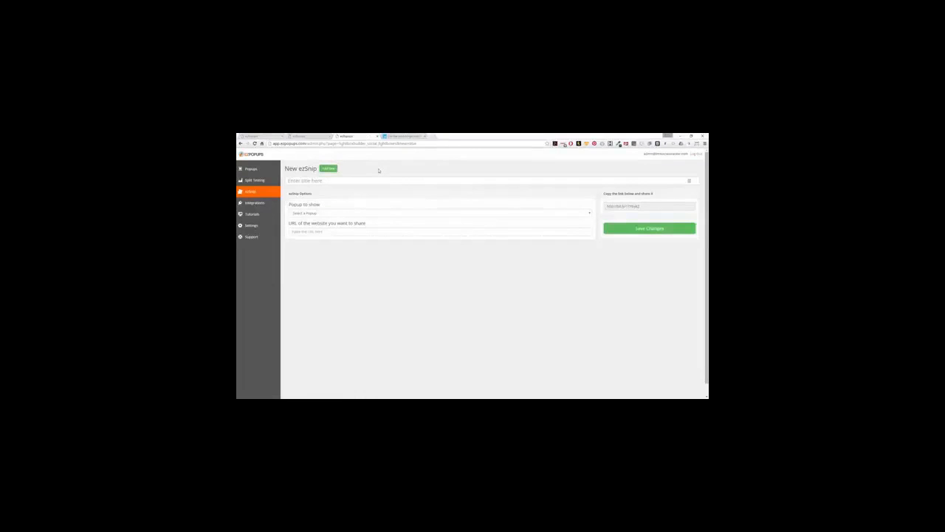
click(322, 181)
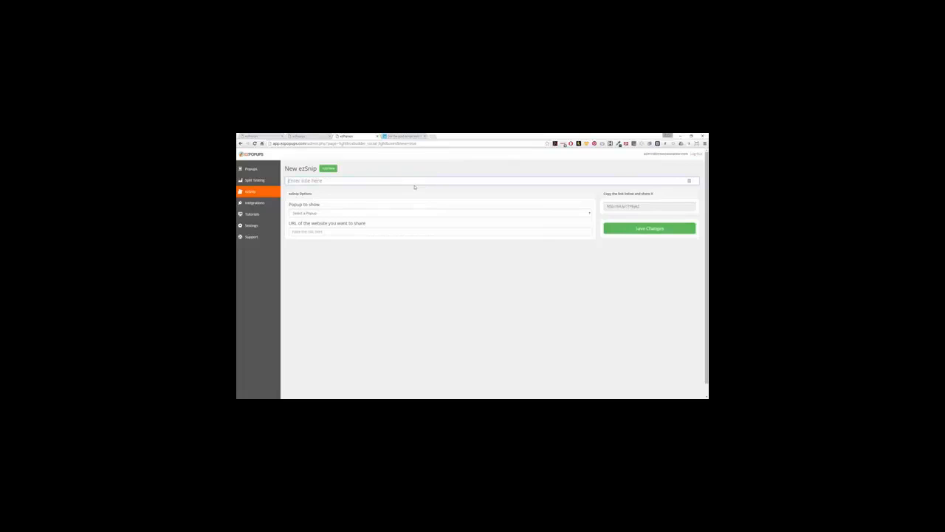
text(News 1)
click(372, 216)
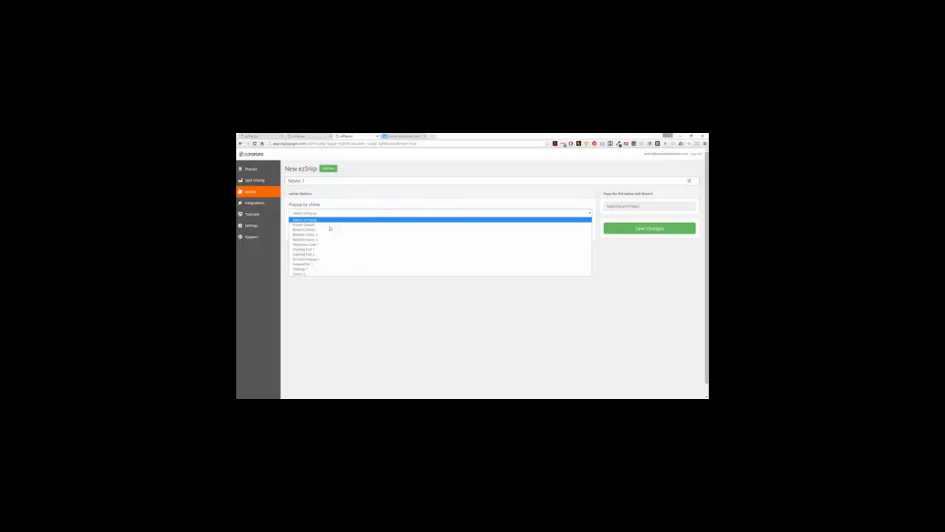
click(302, 273)
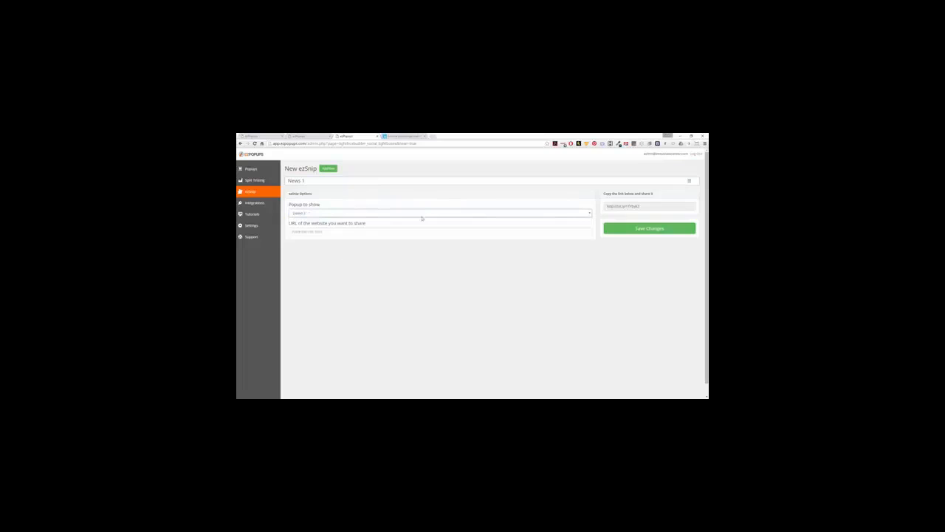
click(404, 137)
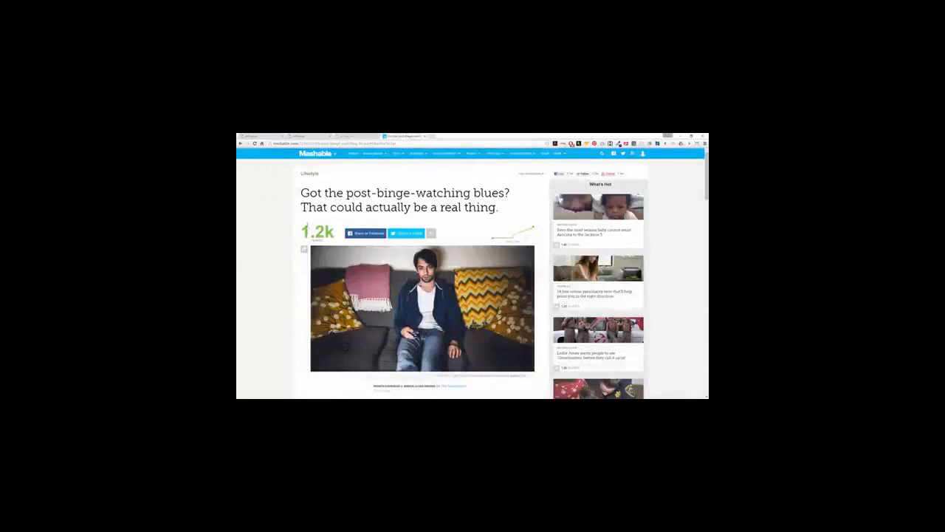
Paste the Mashable binge-watching article's URL into the News 1 ezSnip so its preview auto-fills.
click(363, 143)
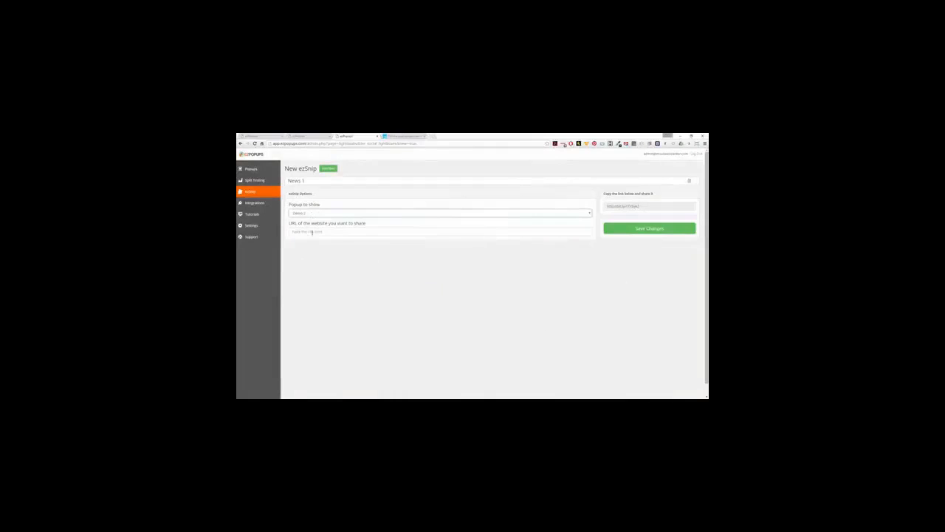
click(311, 232)
key(ctrl+v)
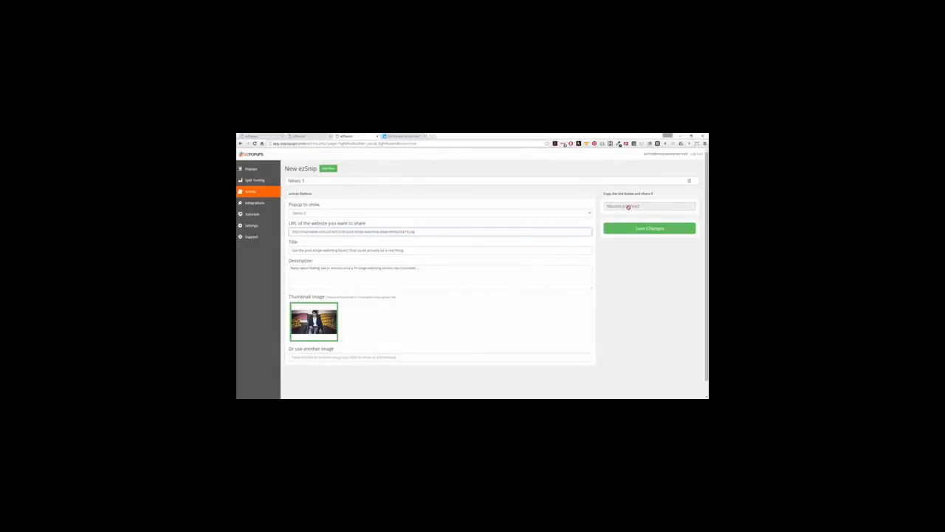
Save the News 1 ezSnip and copy its short share link.
click(628, 207)
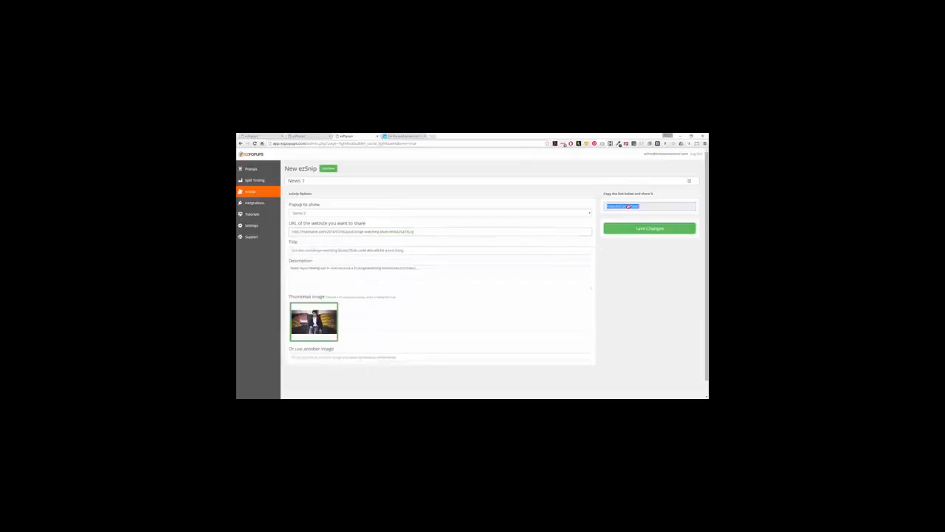
click(638, 229)
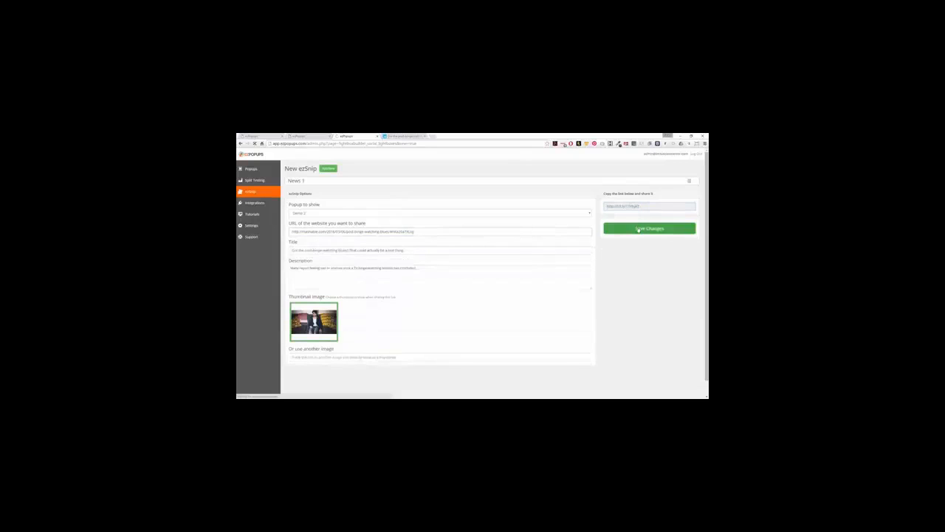
click(620, 216)
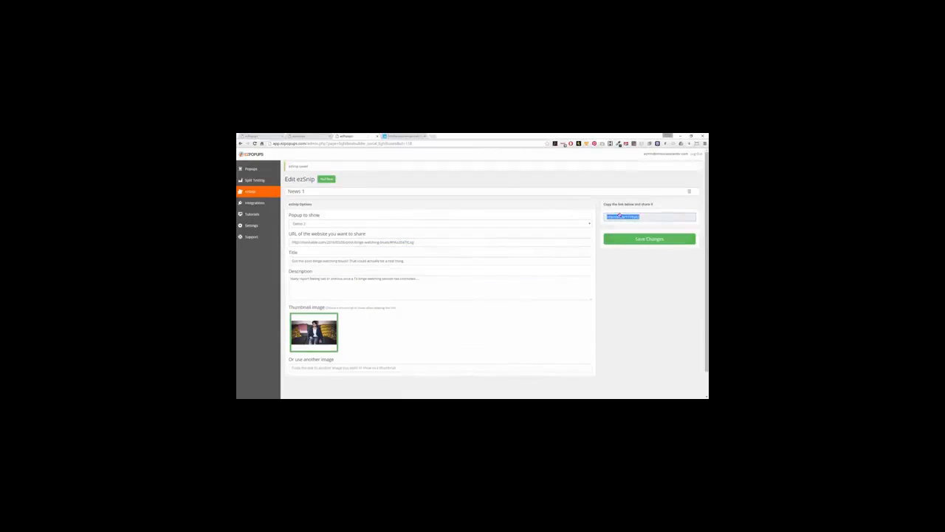
click(435, 137)
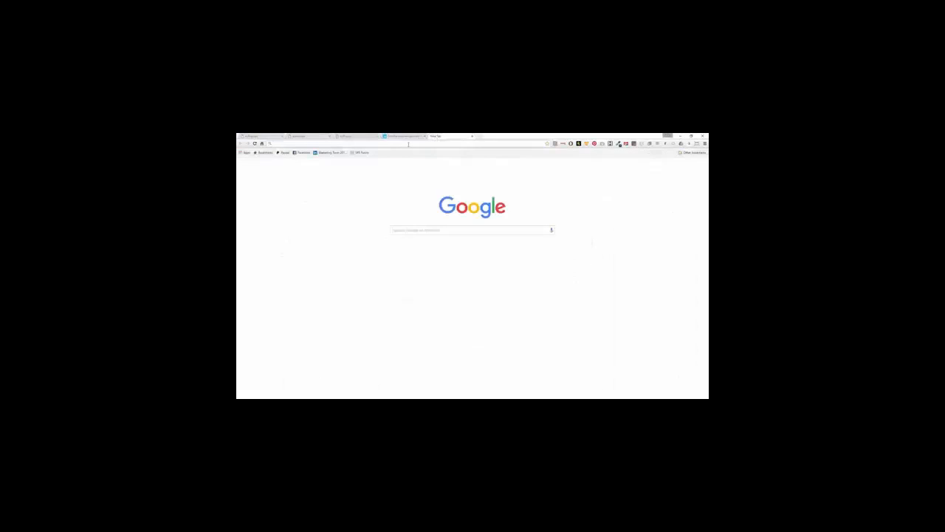
On Facebook, post the short link with the message 'Hey, just binge watched House of Cards and can totally relate'.
text(facebook.com)
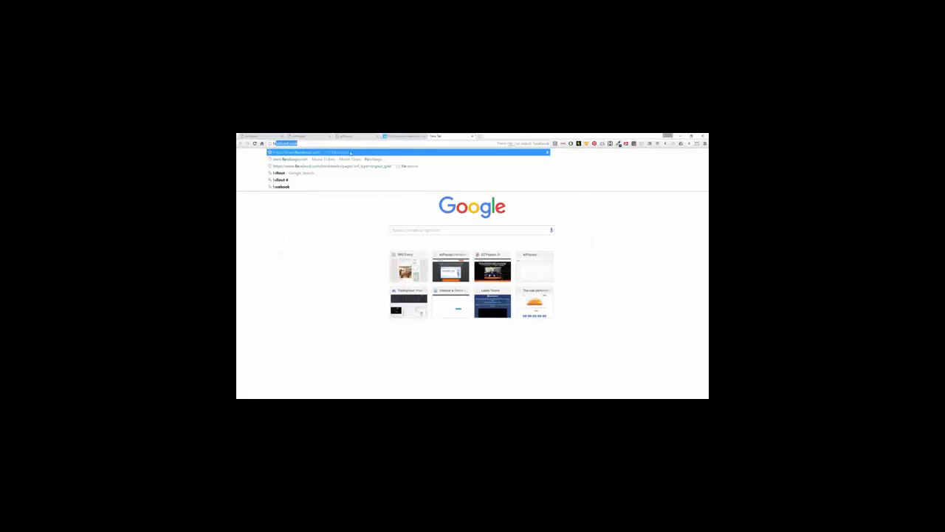
key(Return)
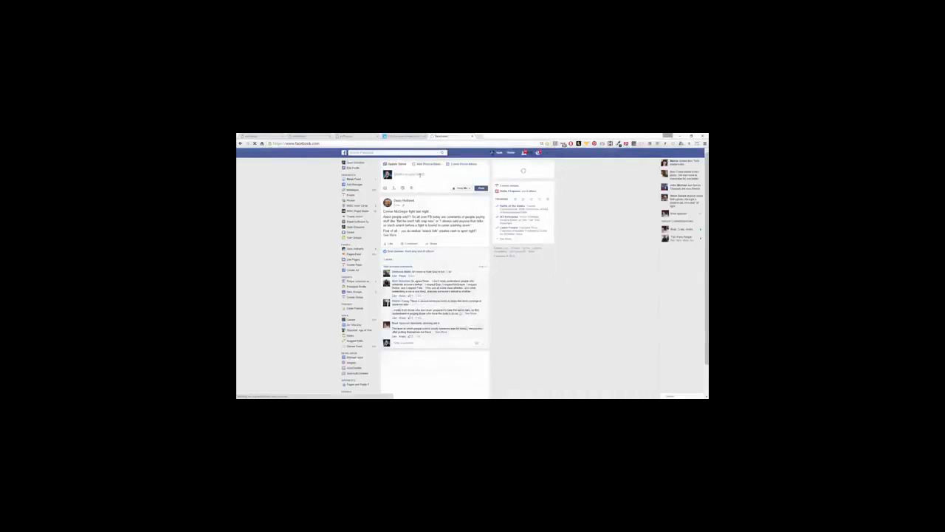
text(http://bit.ly/1T7hxkZ)
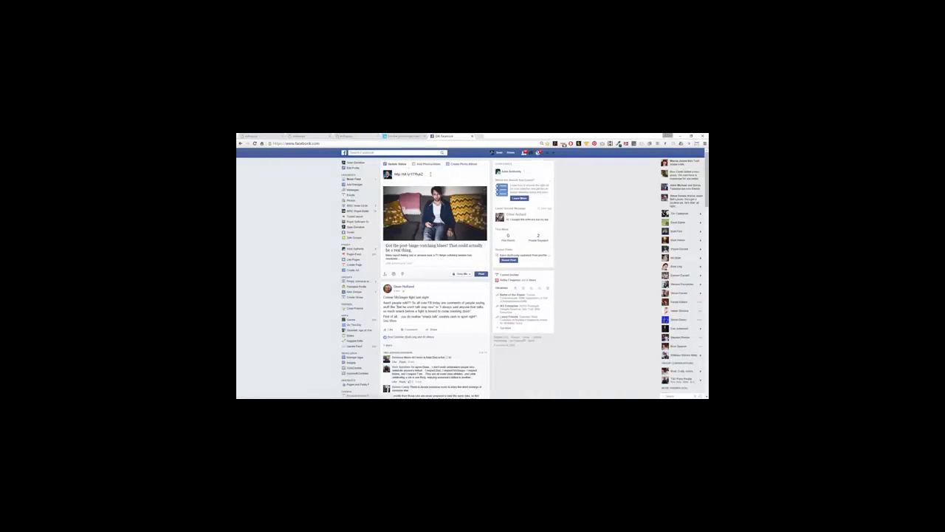
drag(430, 174, 394, 174)
text(Hey)
text(ouse of Cards.)
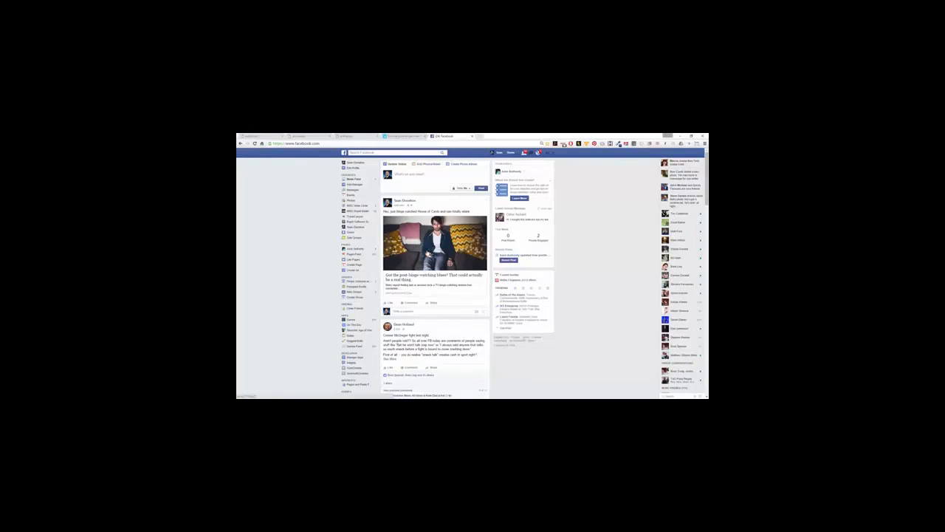
Open the shared link, answer Sure, and submit a name and email to reach the article.
click(429, 251)
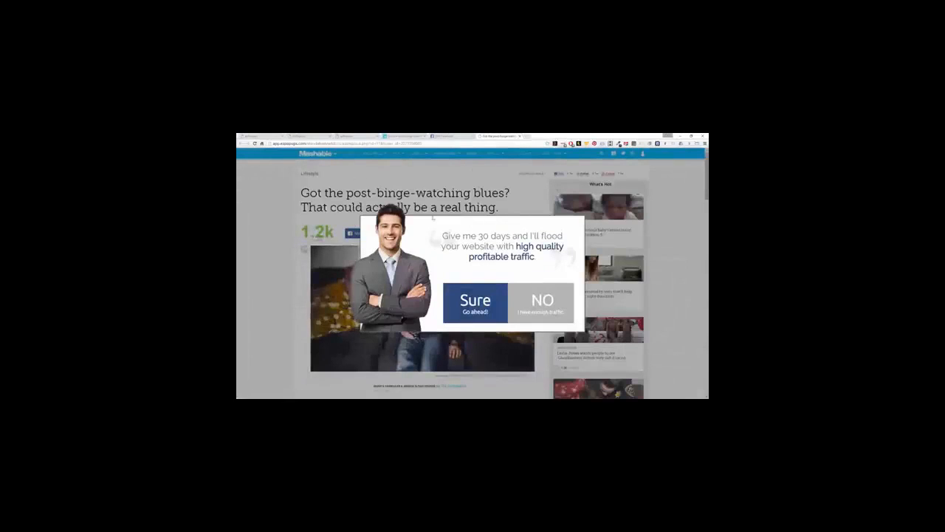
click(469, 301)
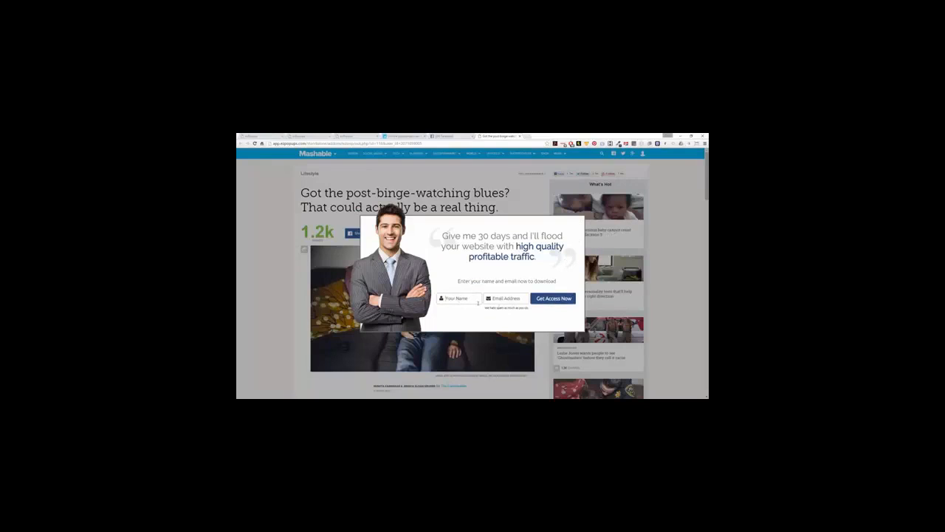
text(sean)
key(Tab)
text(someon)
text(e@somewhere)
text(.com)
click(553, 298)
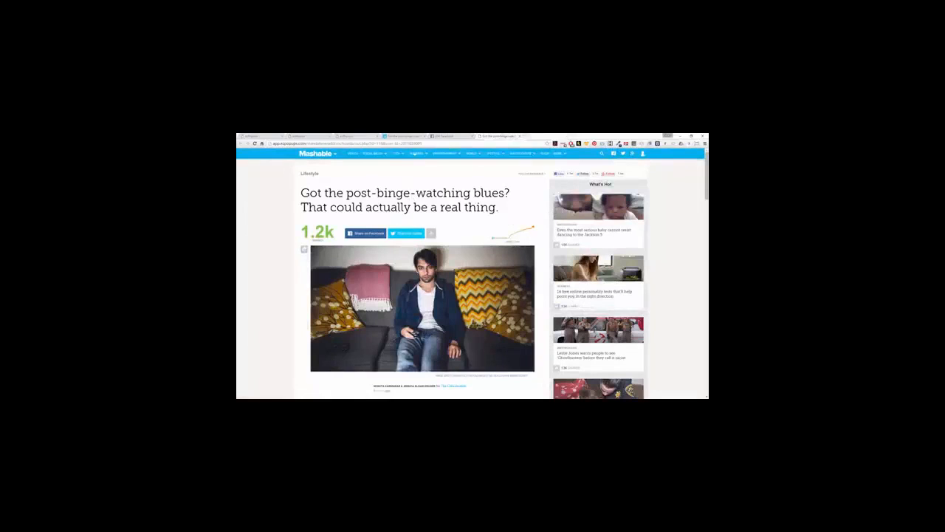
Switch back to the EZPopups tab showing the News 1 Edit ezSnip page.
click(341, 136)
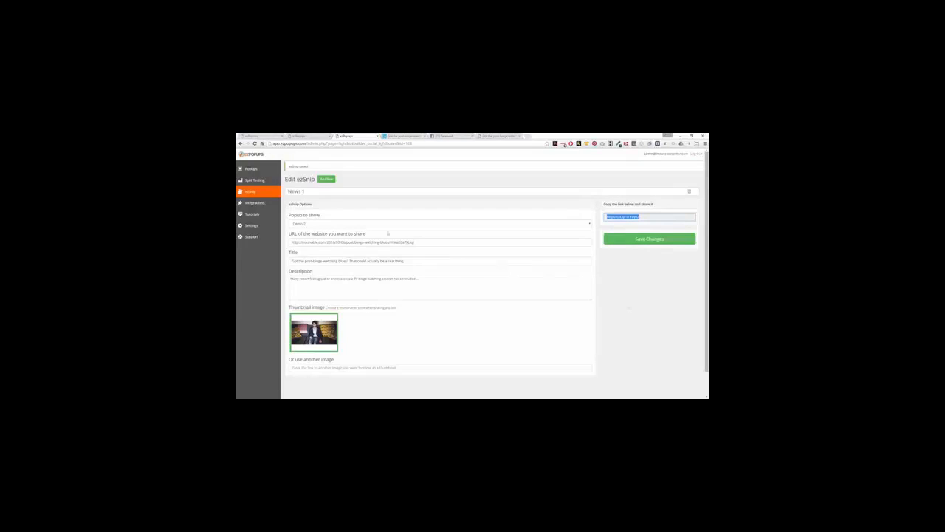
Open the Popups list to check Demo 2's impression and conversion stats.
click(255, 170)
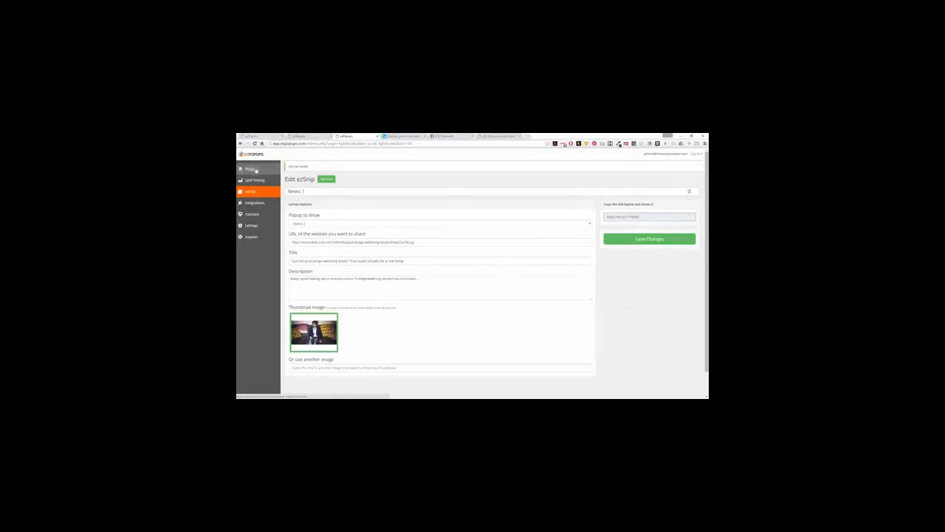